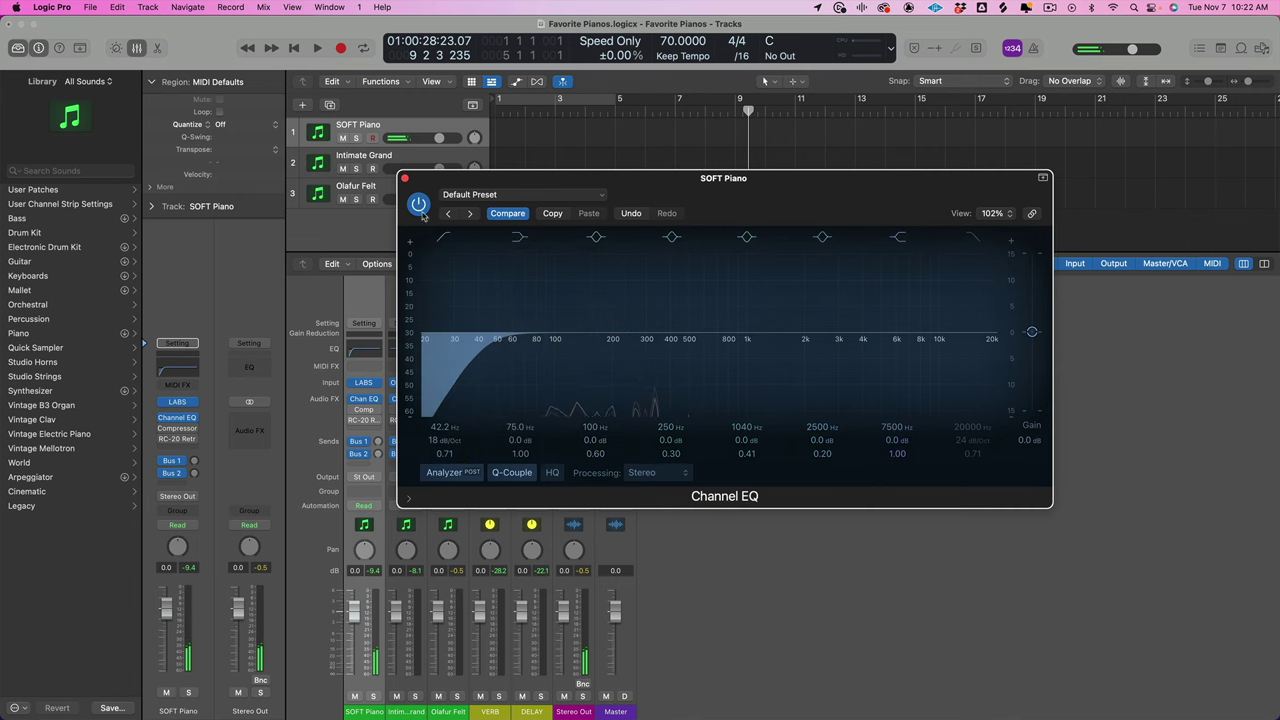
# Step: Sweep the low-cut filter of SOFT Piano's Channel EQ, set its cutoff to 67 Hz, and compare the sound with the band off
pyautogui.moveTo(470, 360); pyautogui.dragTo(593, 347)
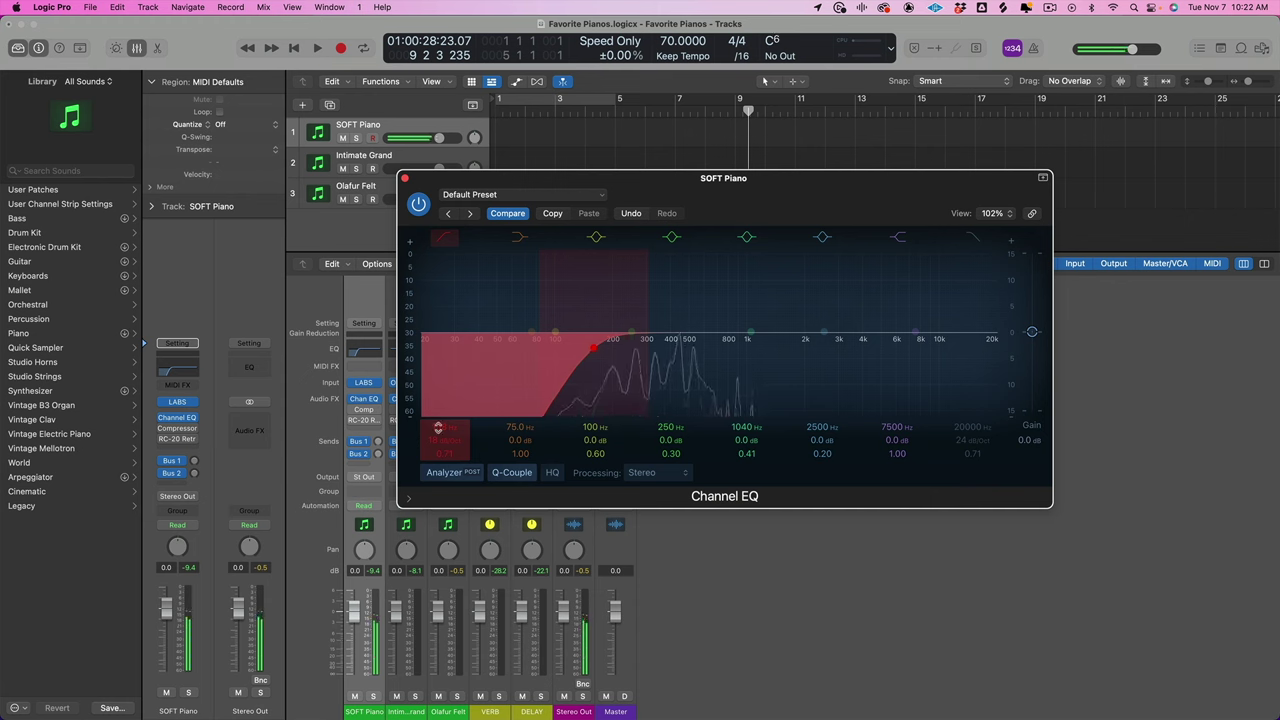
pyautogui.moveTo(438, 428); pyautogui.dragTo(438, 460)
pyautogui.click(445, 238)
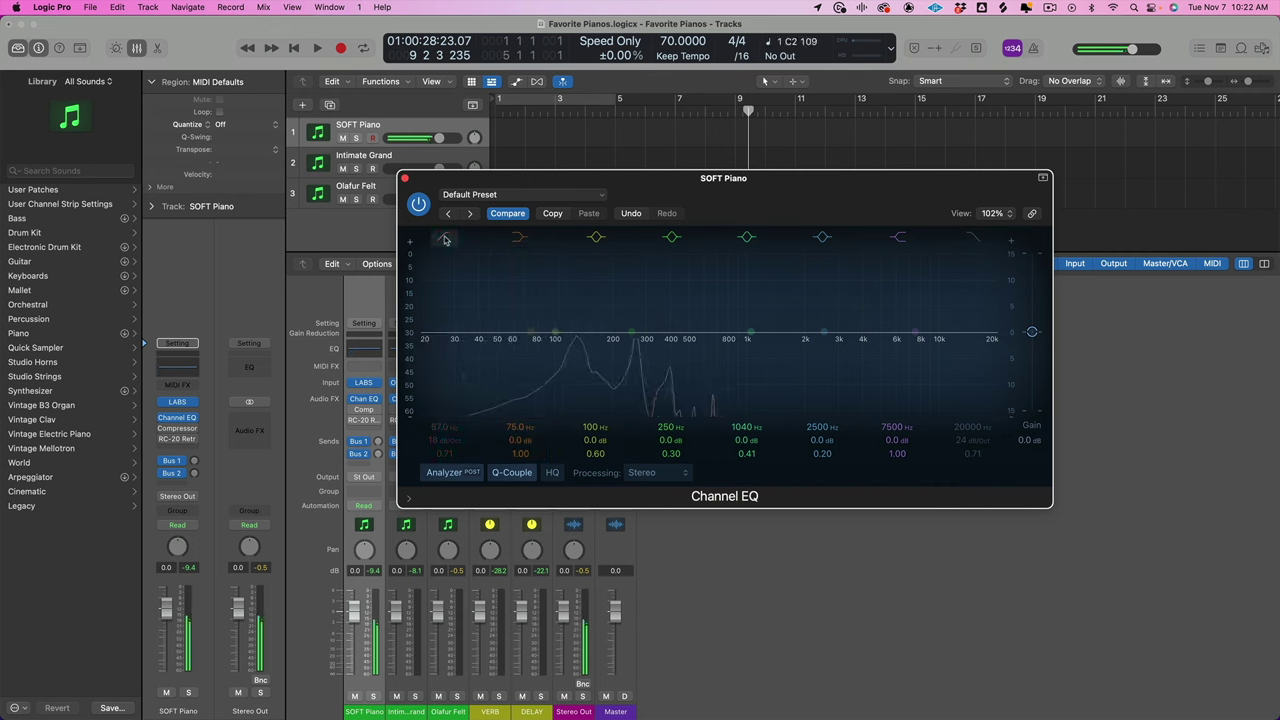
pyautogui.click(445, 238)
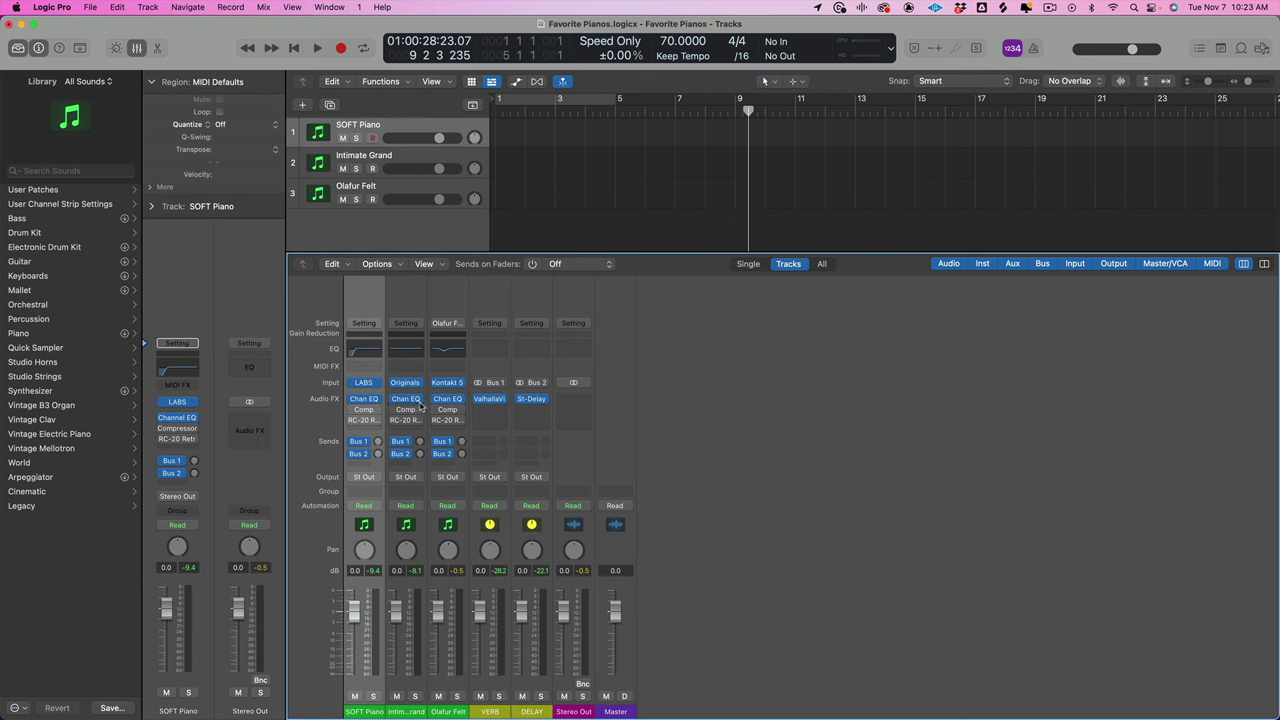
# Step: Open SOFT Piano's Compressor for a look and close it again
pyautogui.moveTo(365, 411)
pyautogui.click(364, 411)
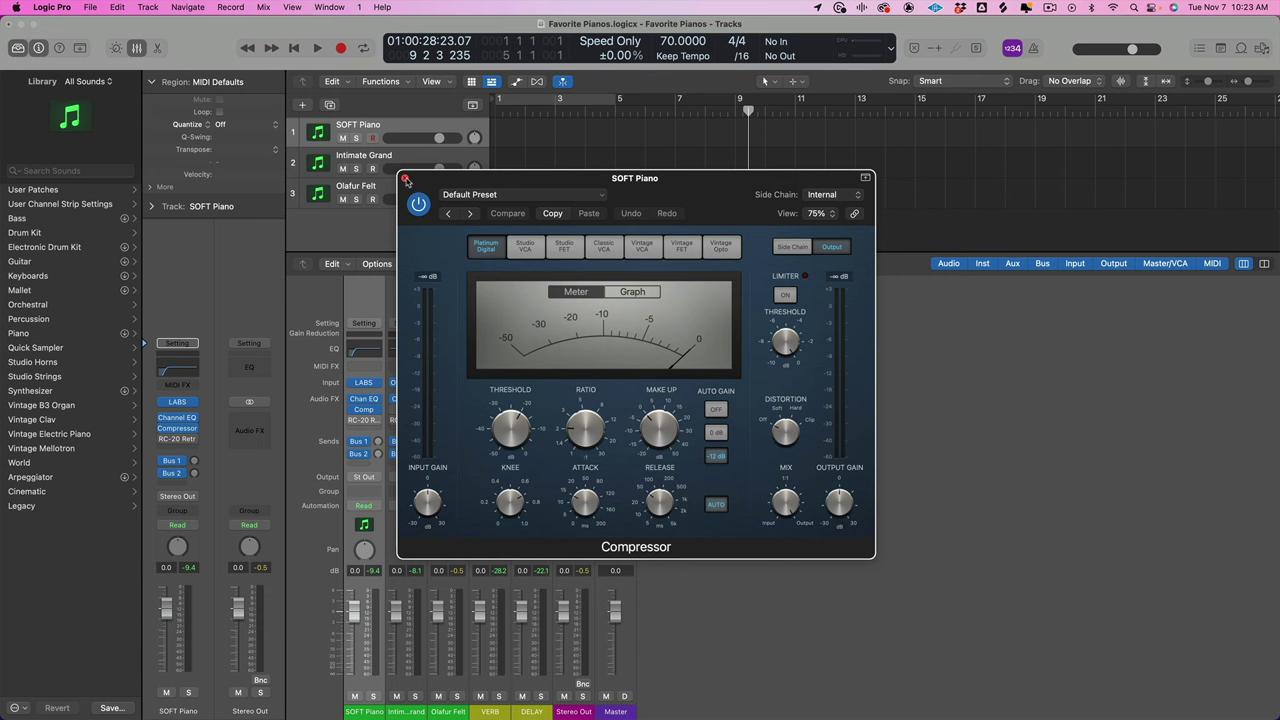
pyautogui.click(405, 178)
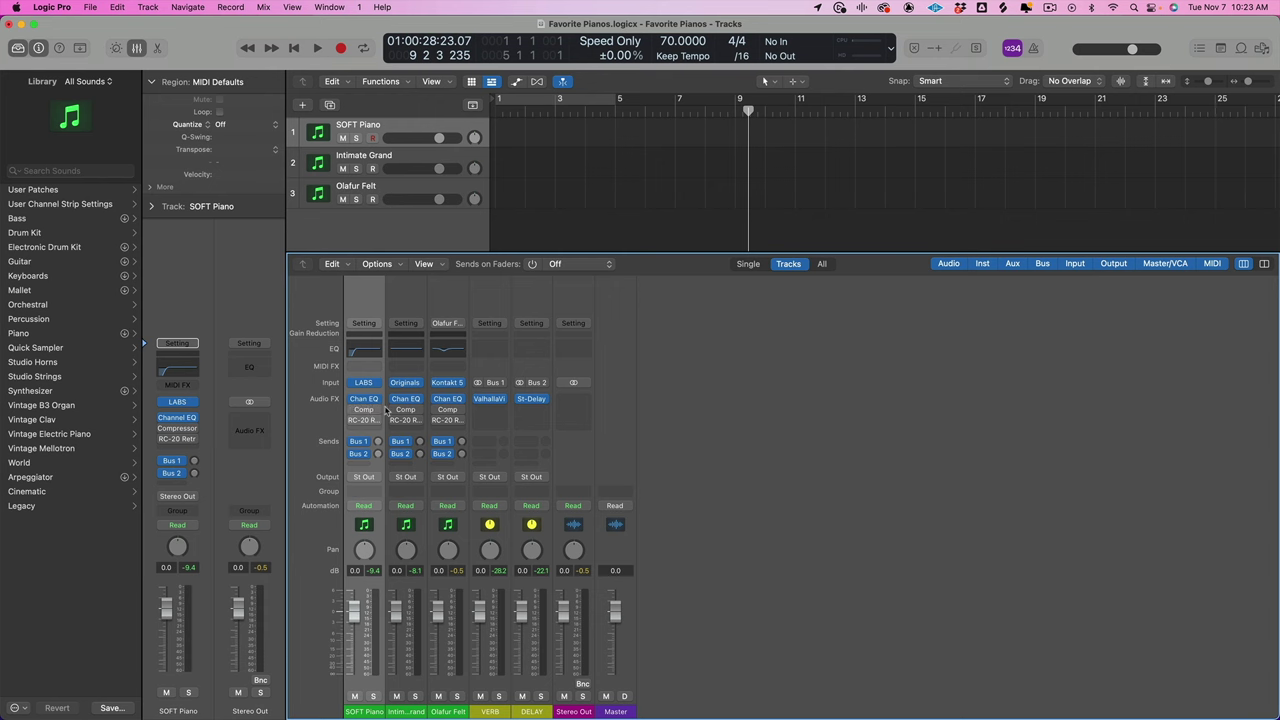
# Step: Select the Olafur Felt track and examine the volume control of its Kontakt 5 instrument, then close the instrument
pyautogui.moveTo(450, 418)
pyautogui.click(452, 690)
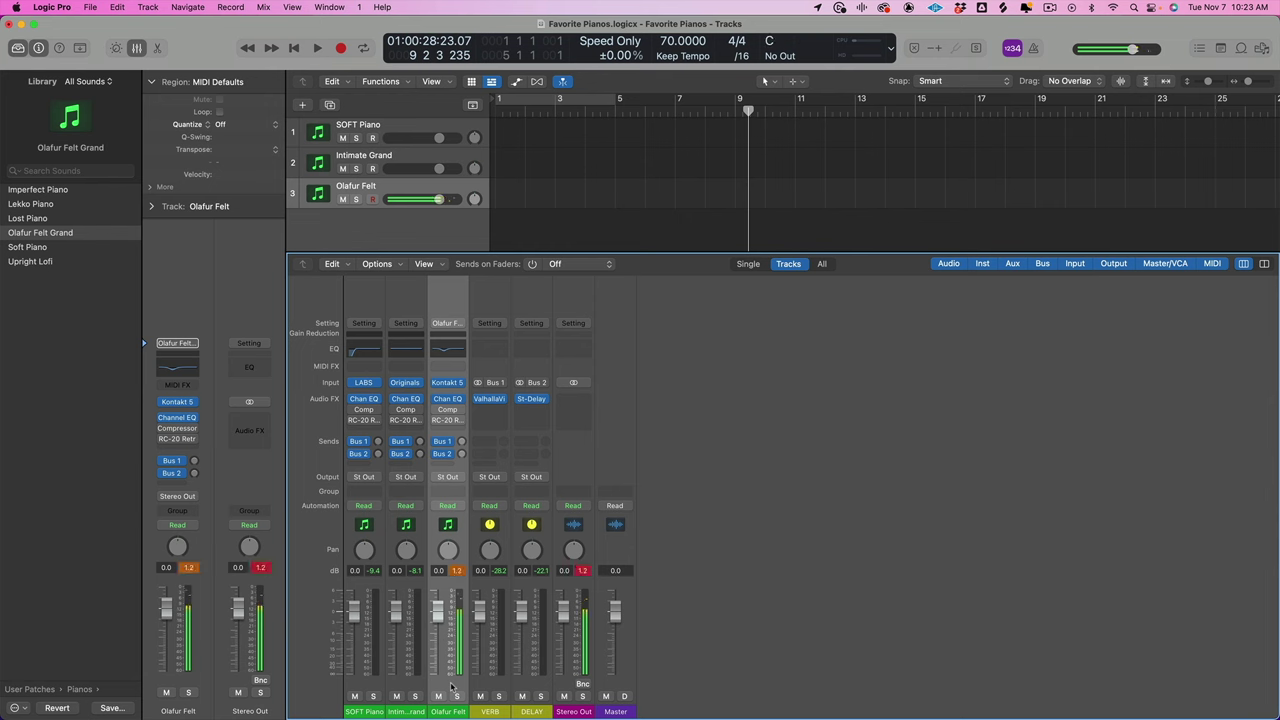
pyautogui.click(449, 384)
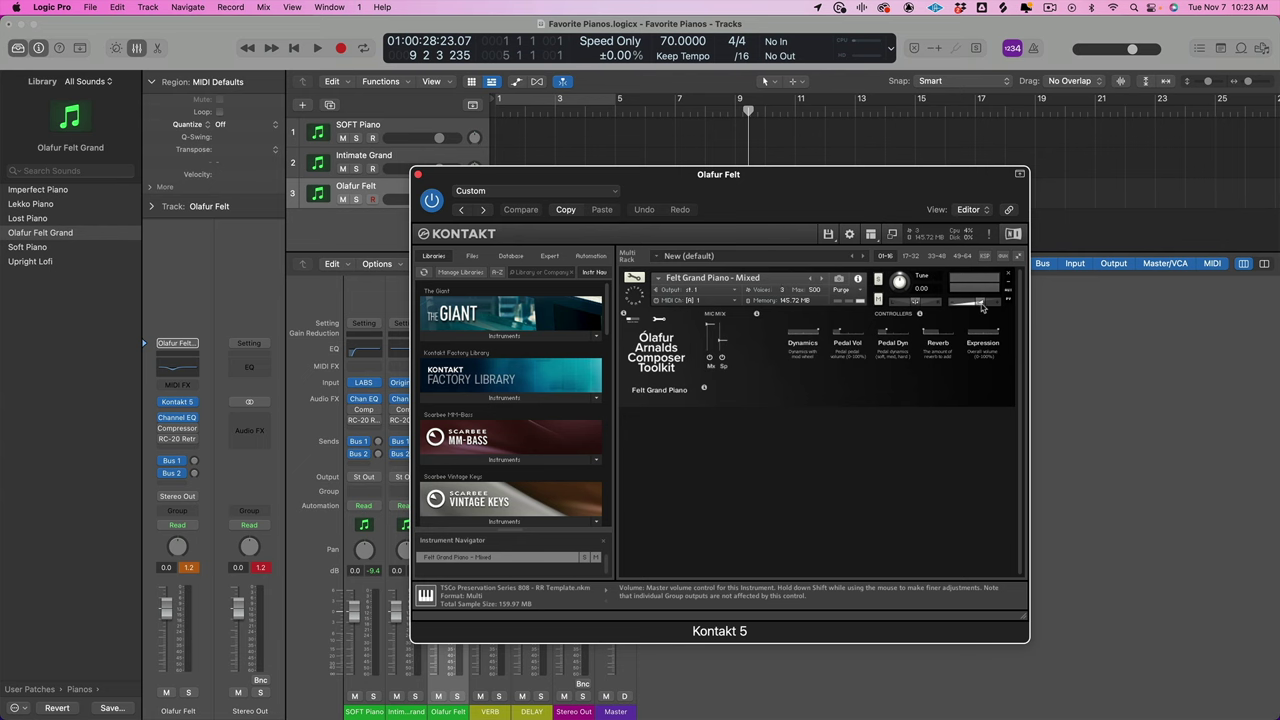
pyautogui.click(419, 175)
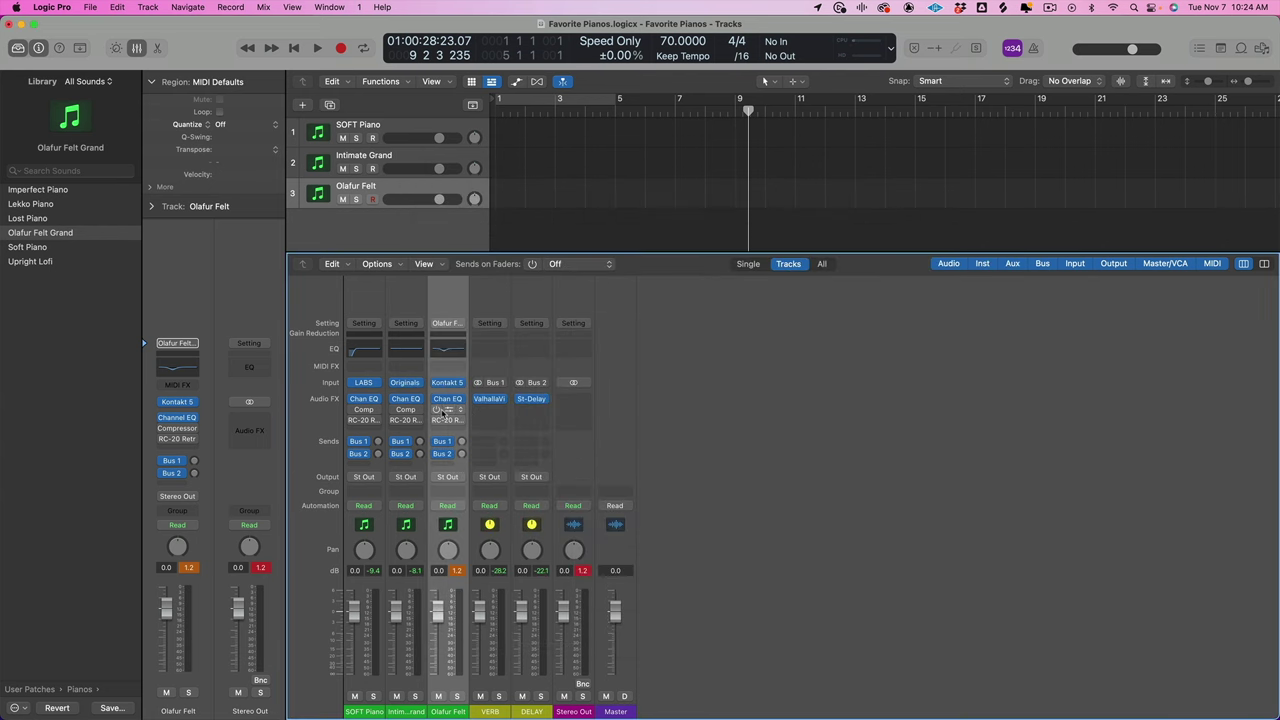
# Step: Switch the Olafur Felt Compressor to the Studio FET model, turn auto gain off, and raise the threshold
pyautogui.click(447, 411)
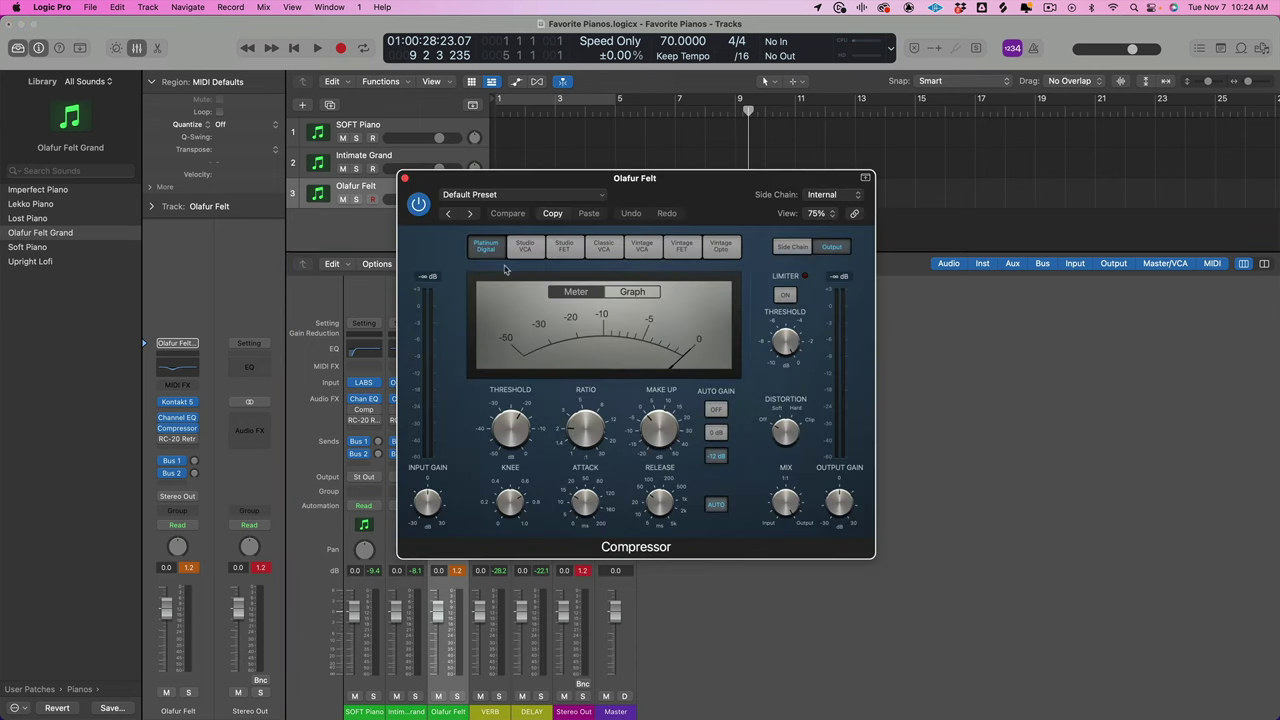
pyautogui.click(565, 247)
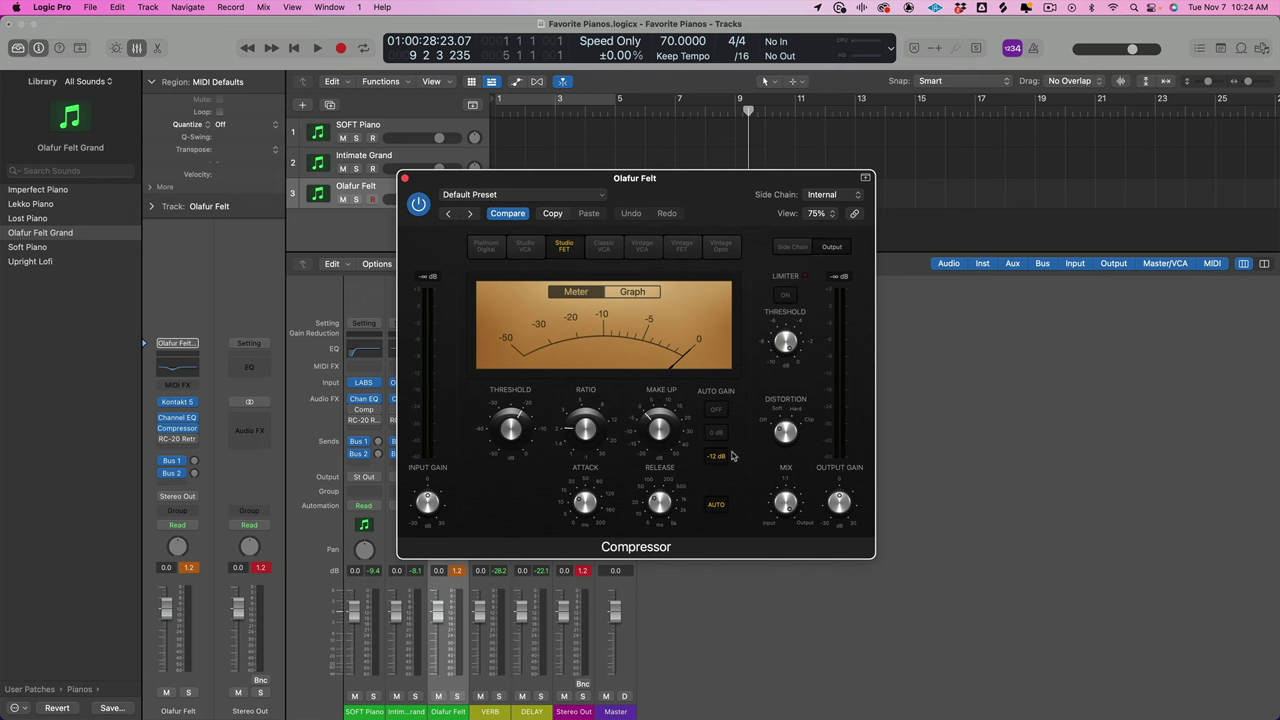
pyautogui.click(718, 410)
pyautogui.moveTo(513, 432); pyautogui.dragTo(515, 420)
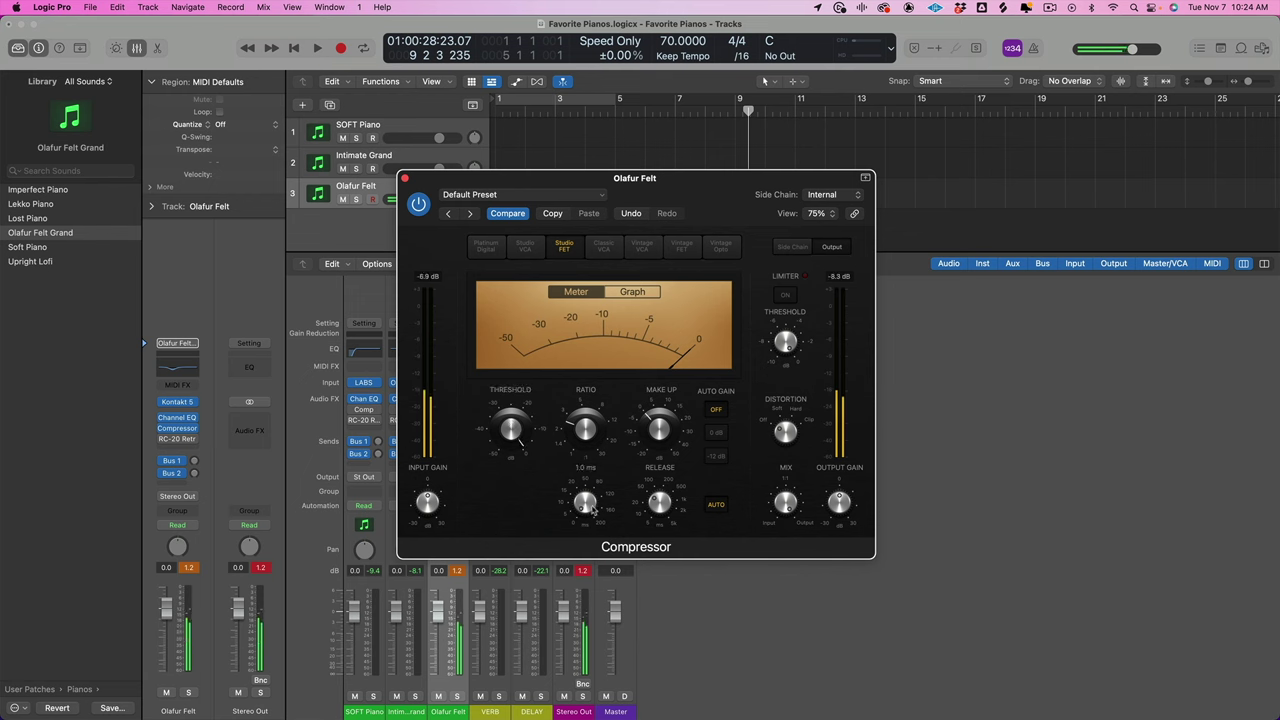
# Step: Set the Olafur Felt Compressor's attack to about 5 ms, threshold to -9 dB and make-up gain to 2 dB, and close it
pyautogui.scroll(2, 596, 506)
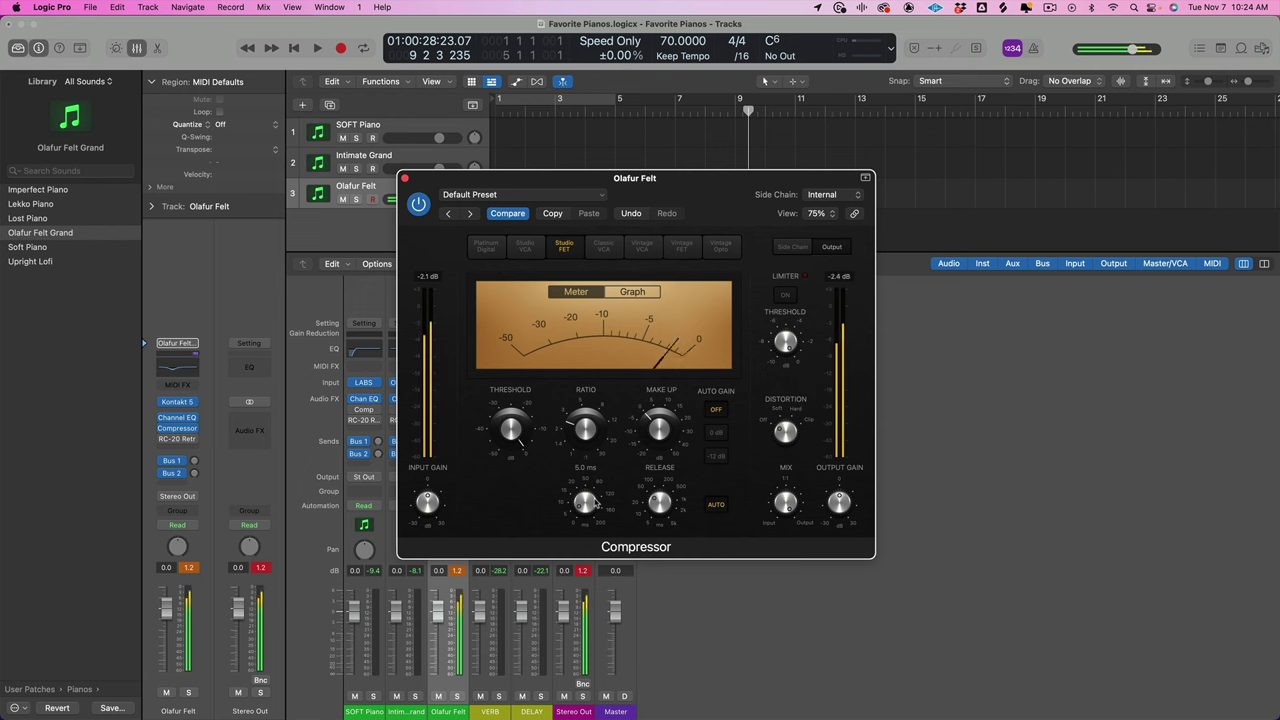
pyautogui.scroll(5, 511, 429)
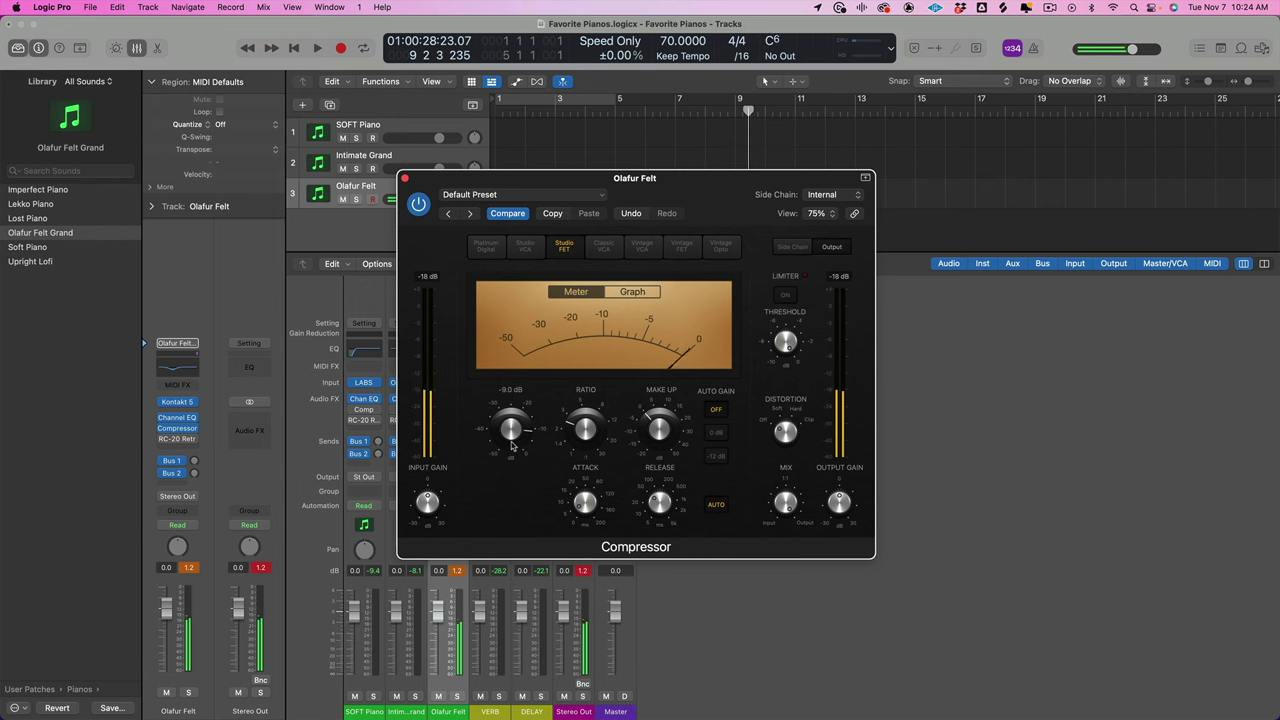
pyautogui.moveTo(652, 426)
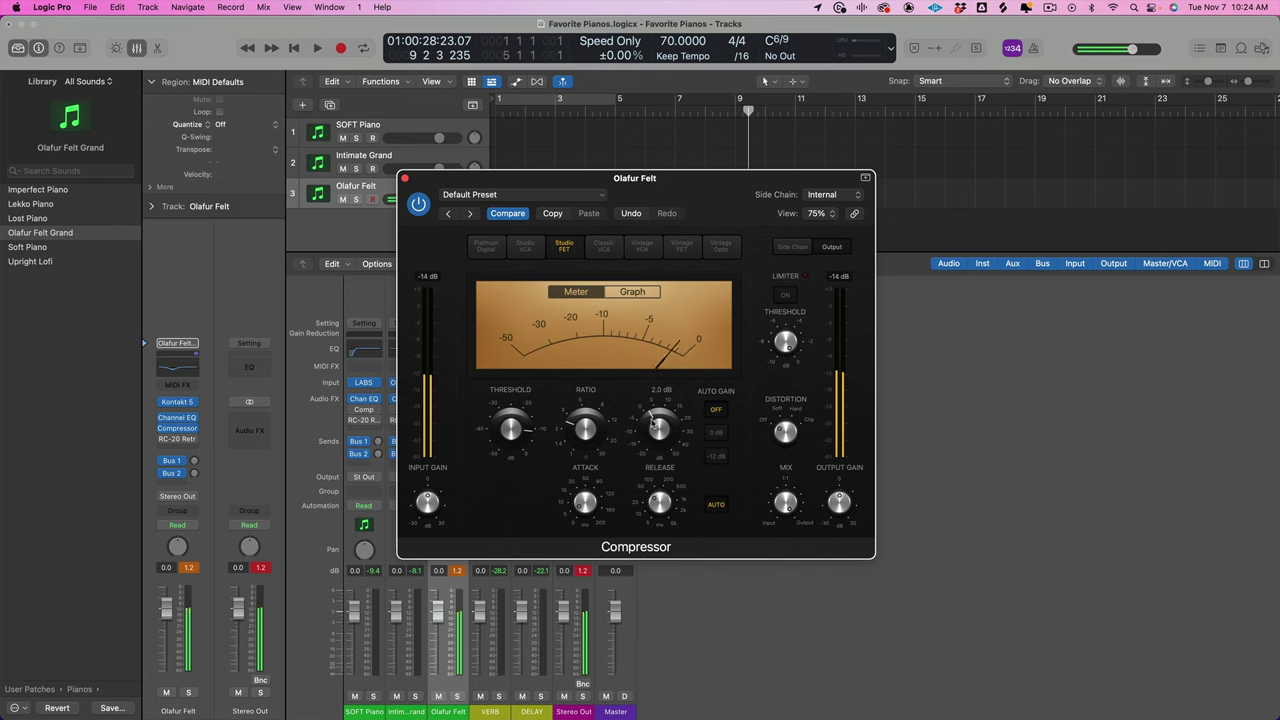
pyautogui.click(405, 179)
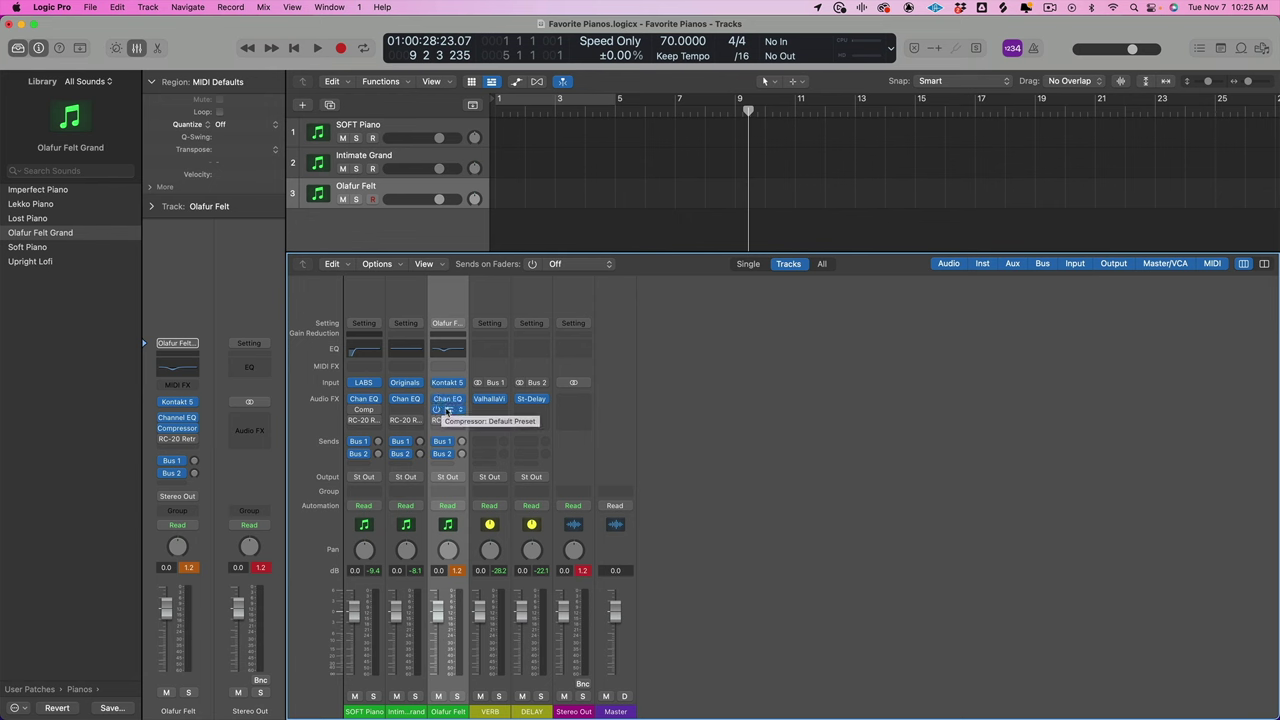
# Step: Copy Olafur Felt's Compressor to the Intimate Grand channel and lower the copy's threshold slightly while auditioning that track
pyautogui.moveTo(447, 411); pyautogui.dragTo(410, 412)
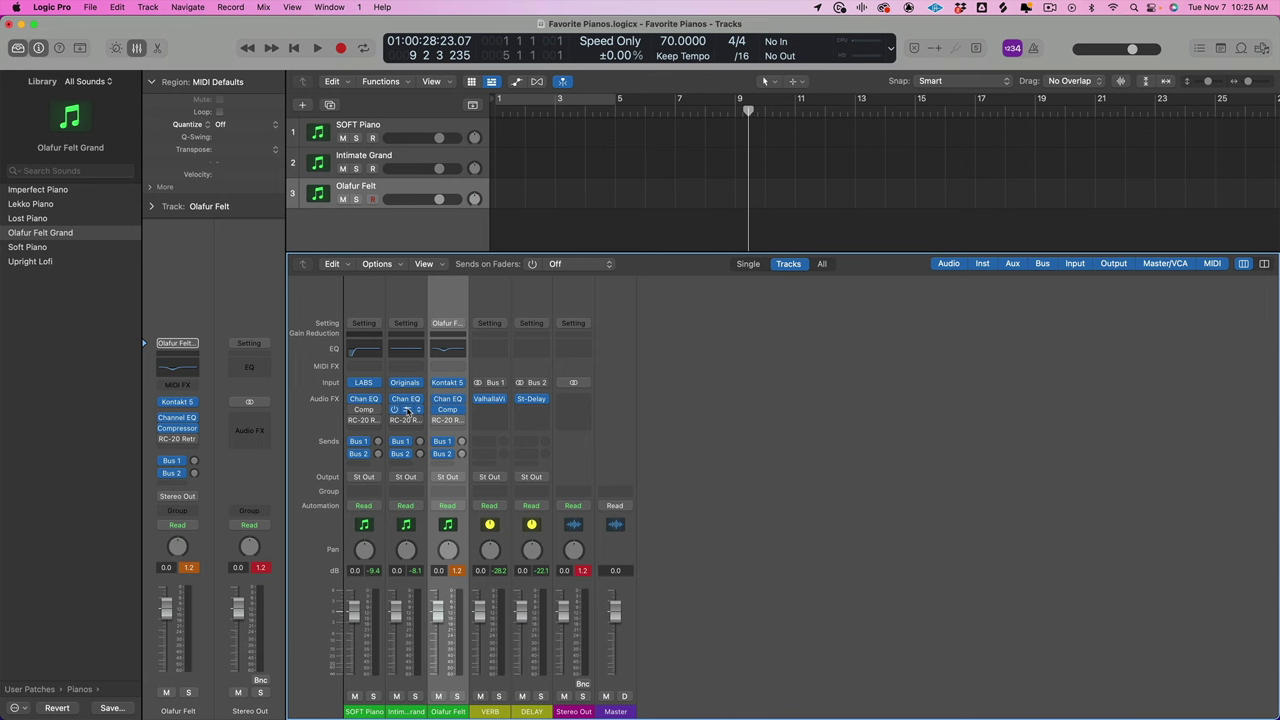
pyautogui.click(410, 158)
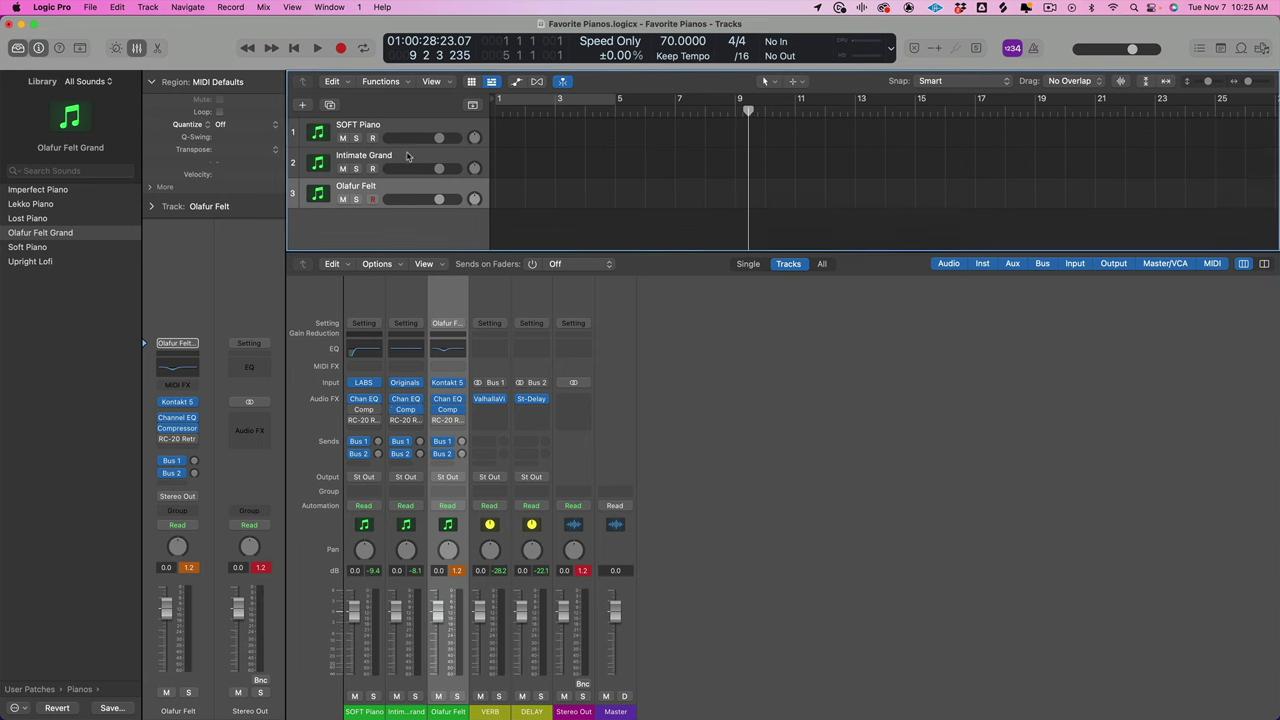
pyautogui.click(406, 410)
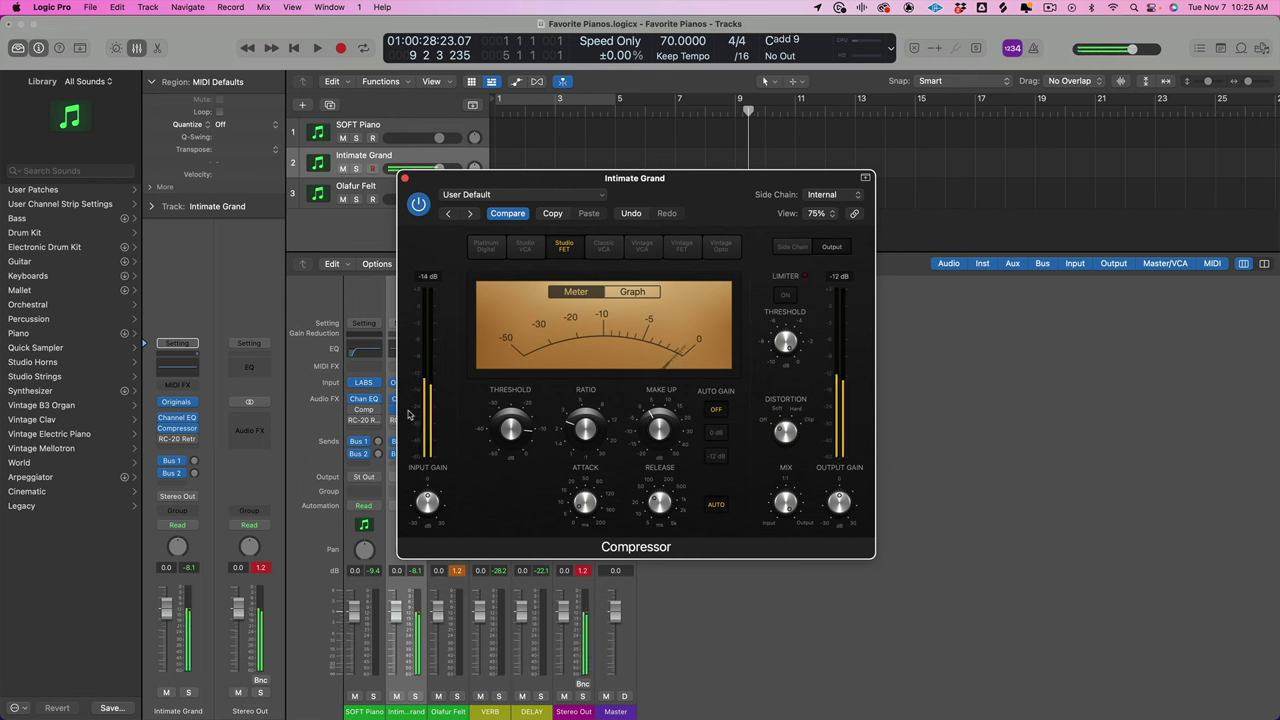
pyautogui.moveTo(521, 429)
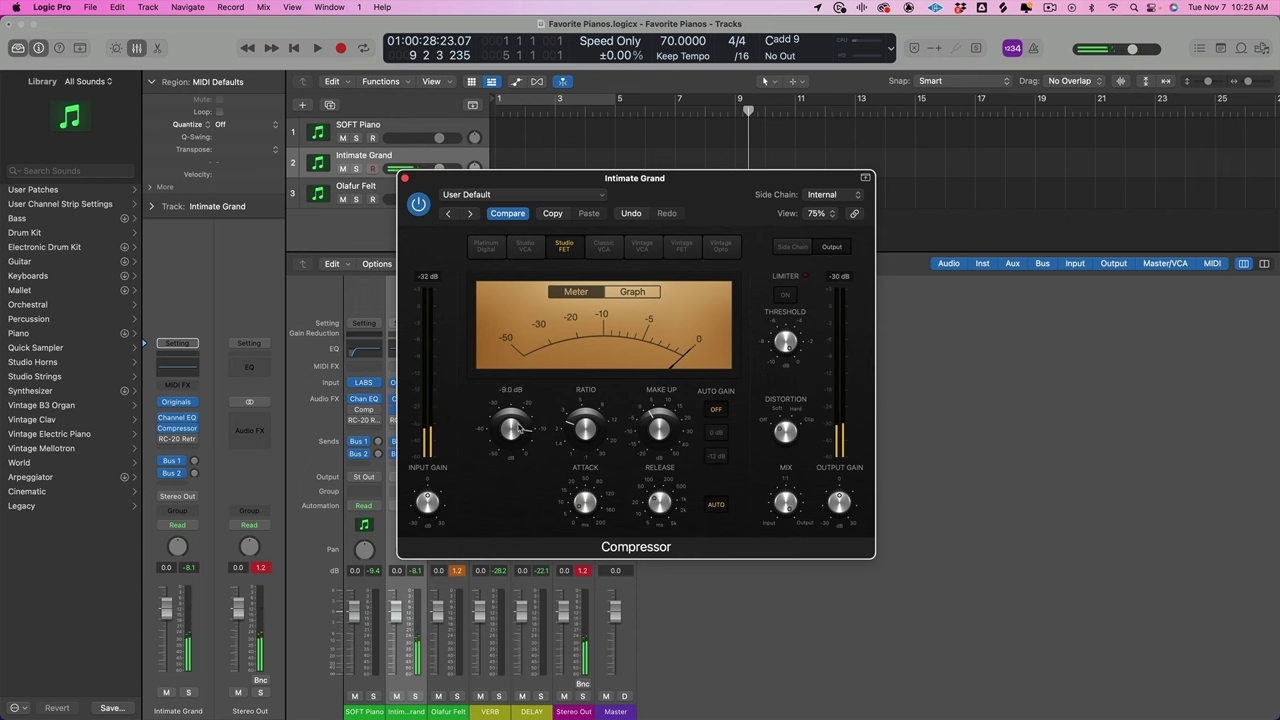
pyautogui.moveTo(521, 429); pyautogui.dragTo(518, 440)
pyautogui.click(405, 179)
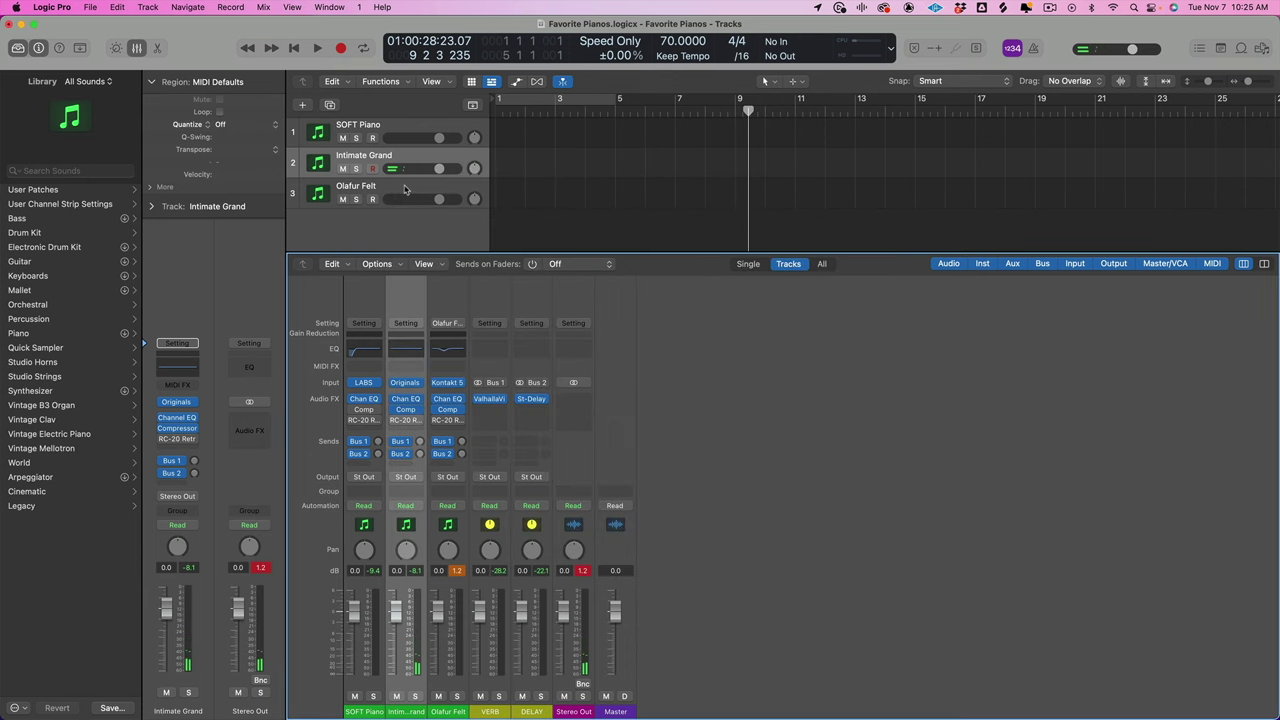
# Step: Enable the low-cut filter in Intimate Grand's Channel EQ and raise its cutoff frequency
pyautogui.click(405, 399)
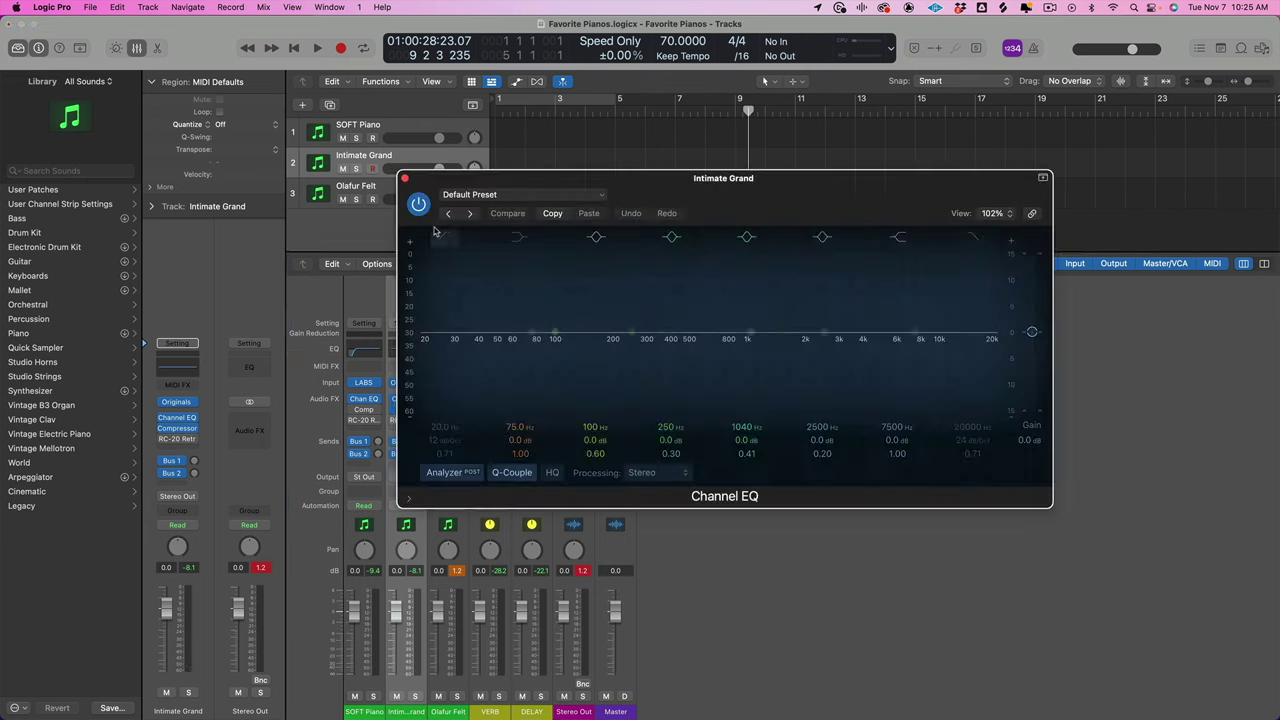
pyautogui.click(441, 237)
pyautogui.moveTo(426, 336); pyautogui.dragTo(529, 347)
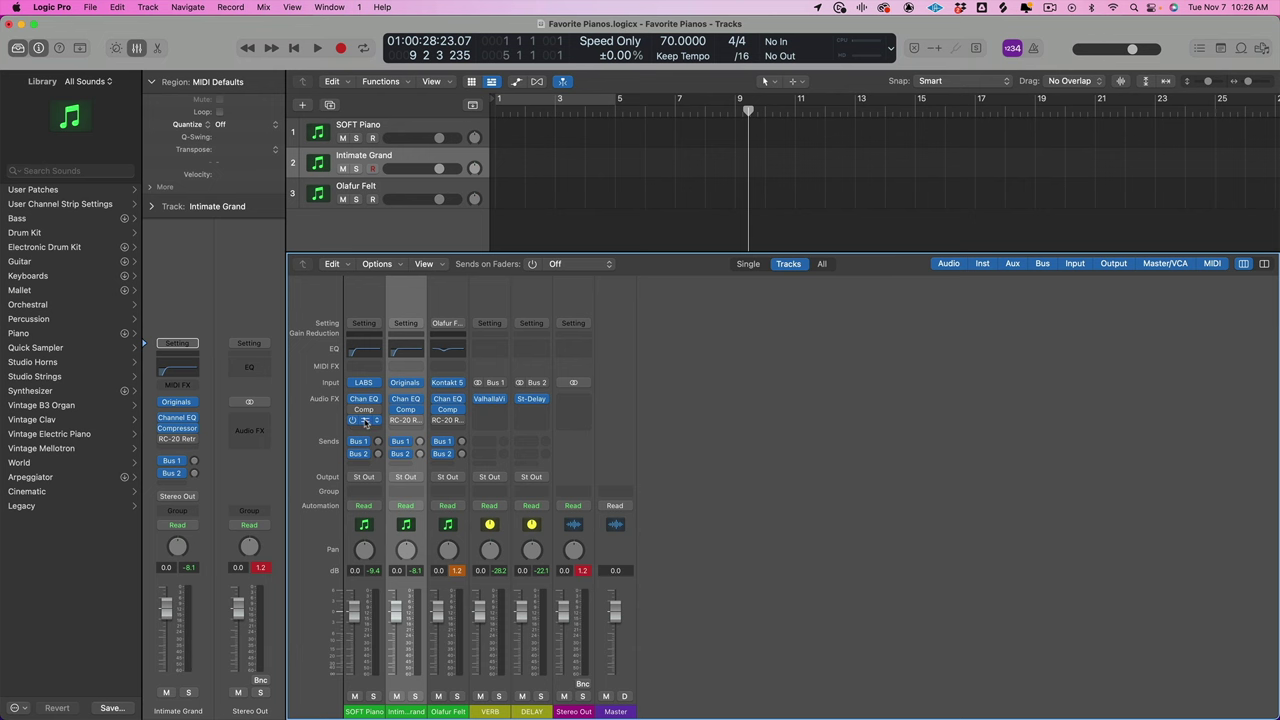
# Step: Activate RC-20 Retro Color on the SOFT Piano track and switch off its Noise module
pyautogui.click(365, 420)
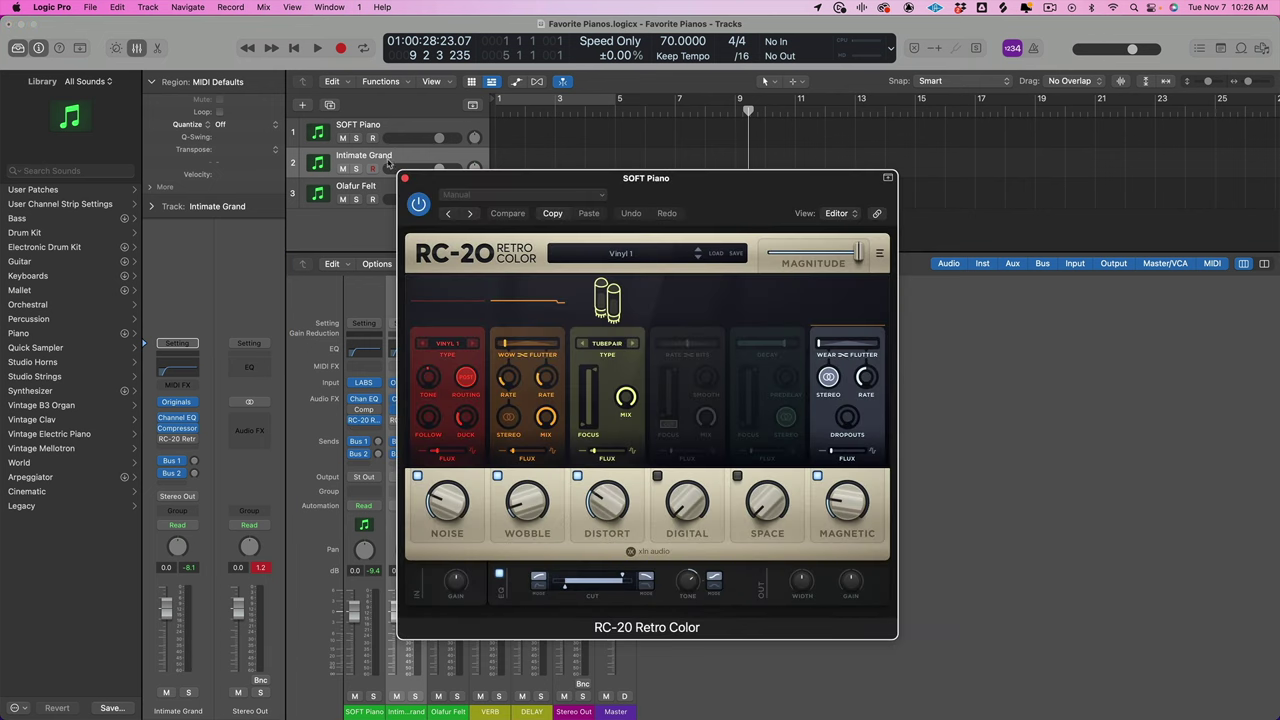
pyautogui.click(390, 130)
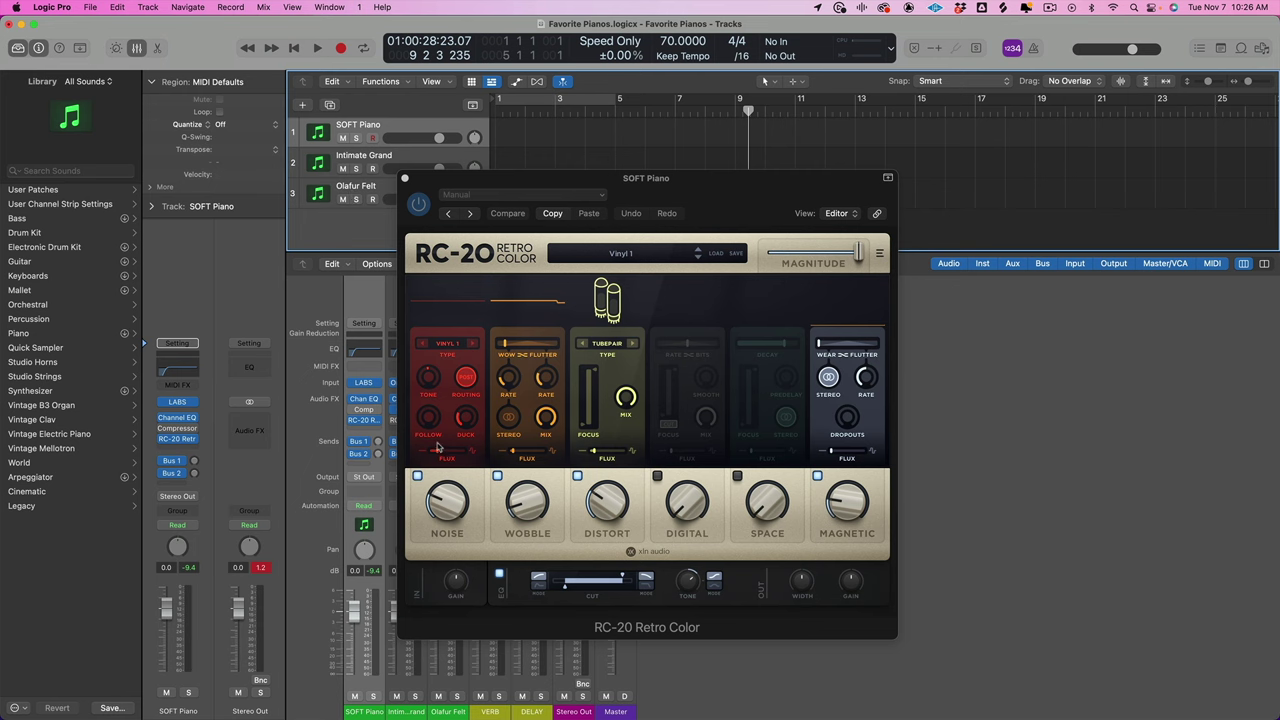
pyautogui.click(417, 476)
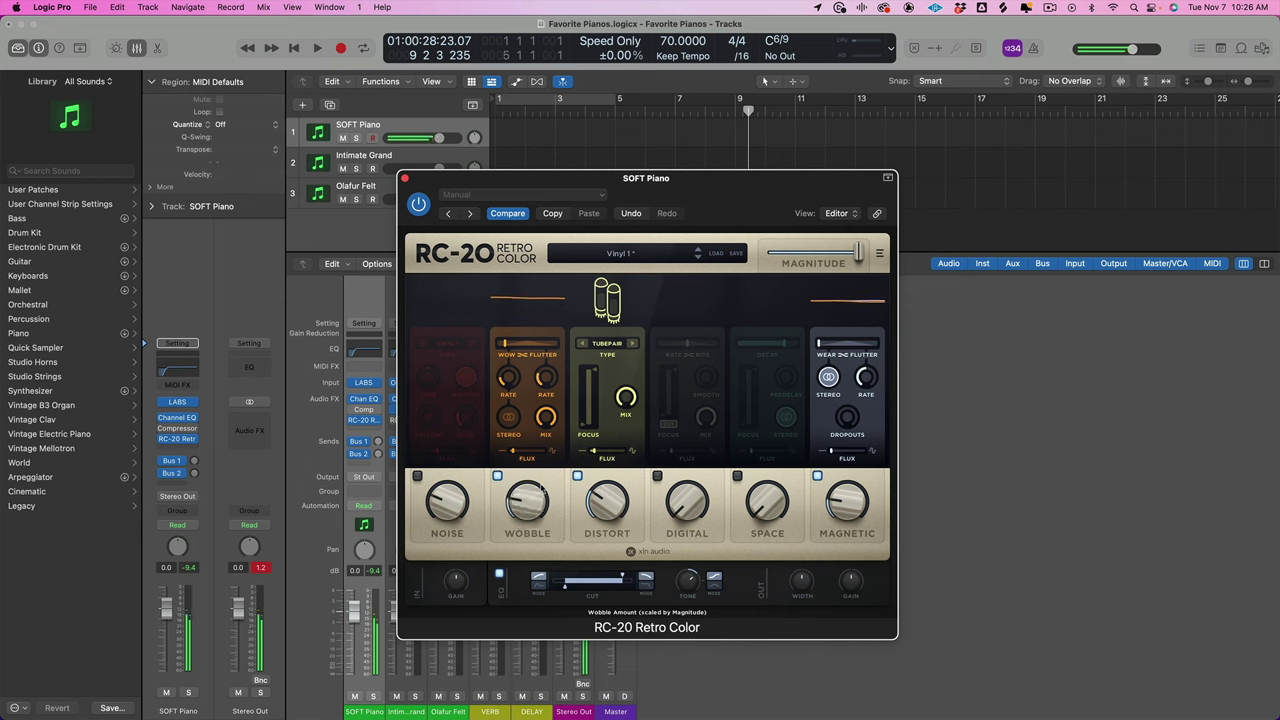
# Step: Reduce the Wobble amount and the Flutter rate in SOFT Piano's RC-20 Retro Color
pyautogui.moveTo(535, 503); pyautogui.dragTo(539, 551)
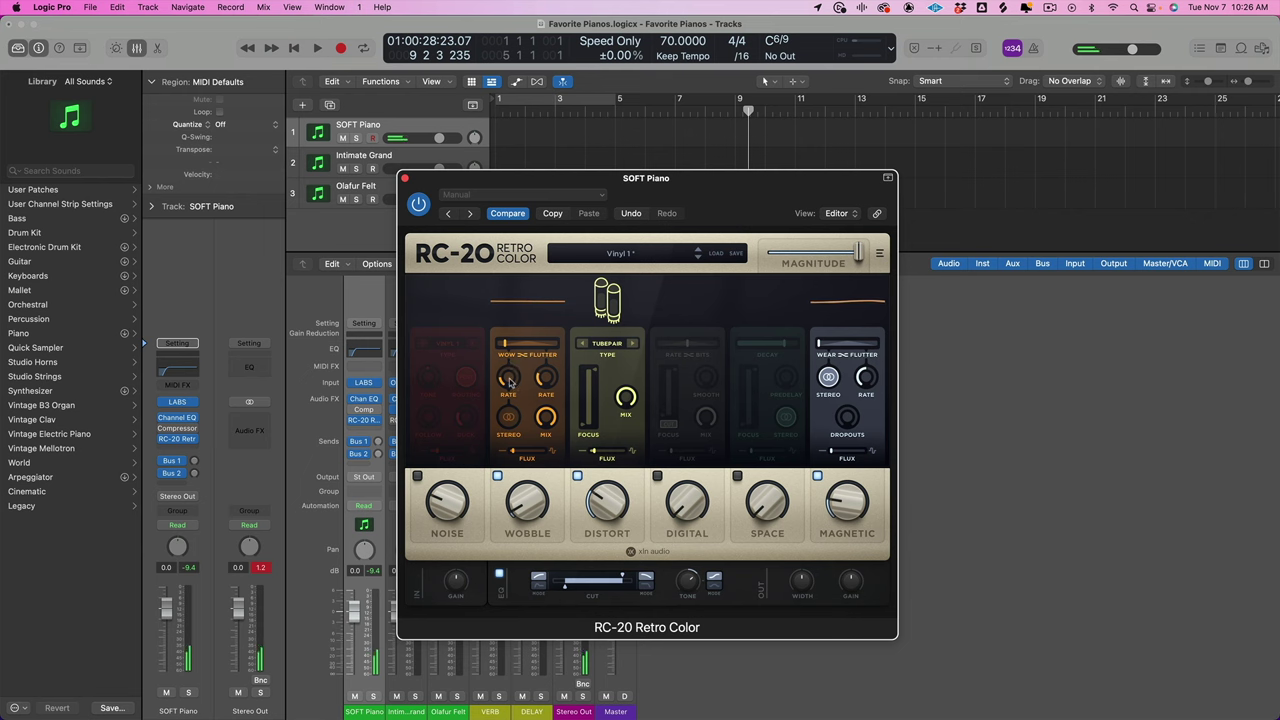
pyautogui.moveTo(548, 379); pyautogui.dragTo(543, 462)
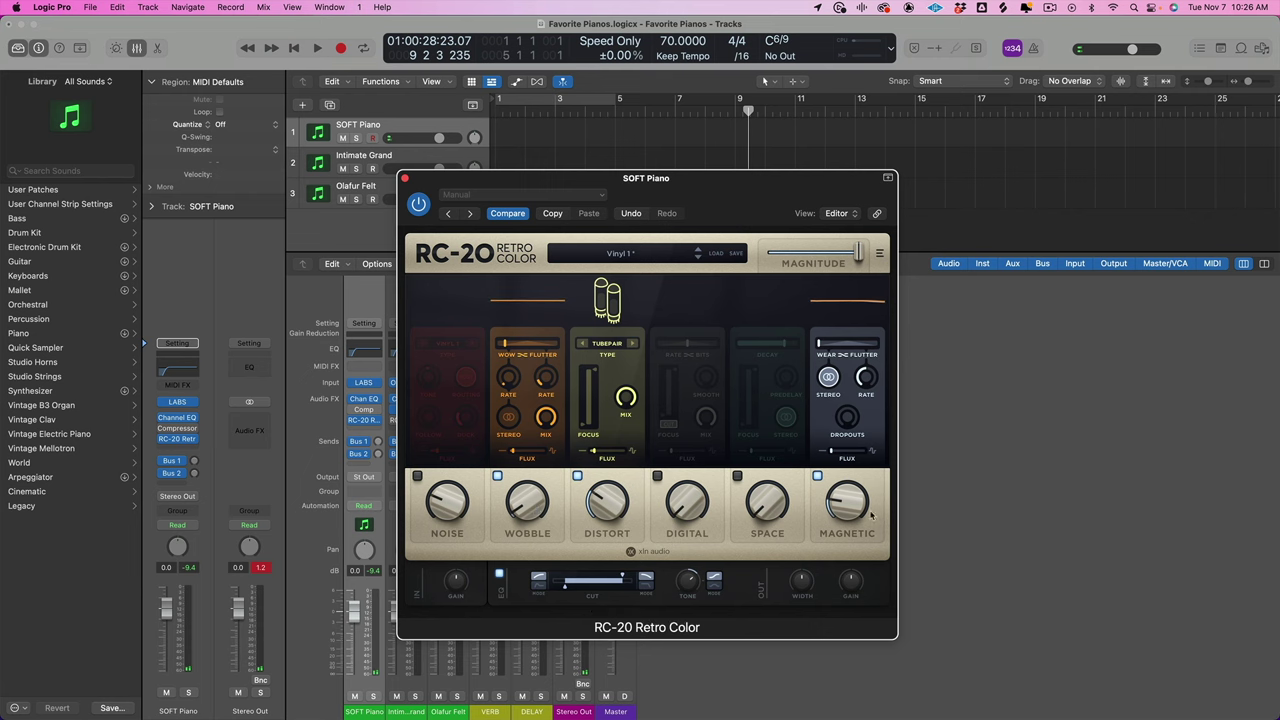
# Step: Set the Magnetic amount to 5% and turn down the Distort amount in RC-20 Retro Color
pyautogui.moveTo(872, 515); pyautogui.dragTo(866, 546)
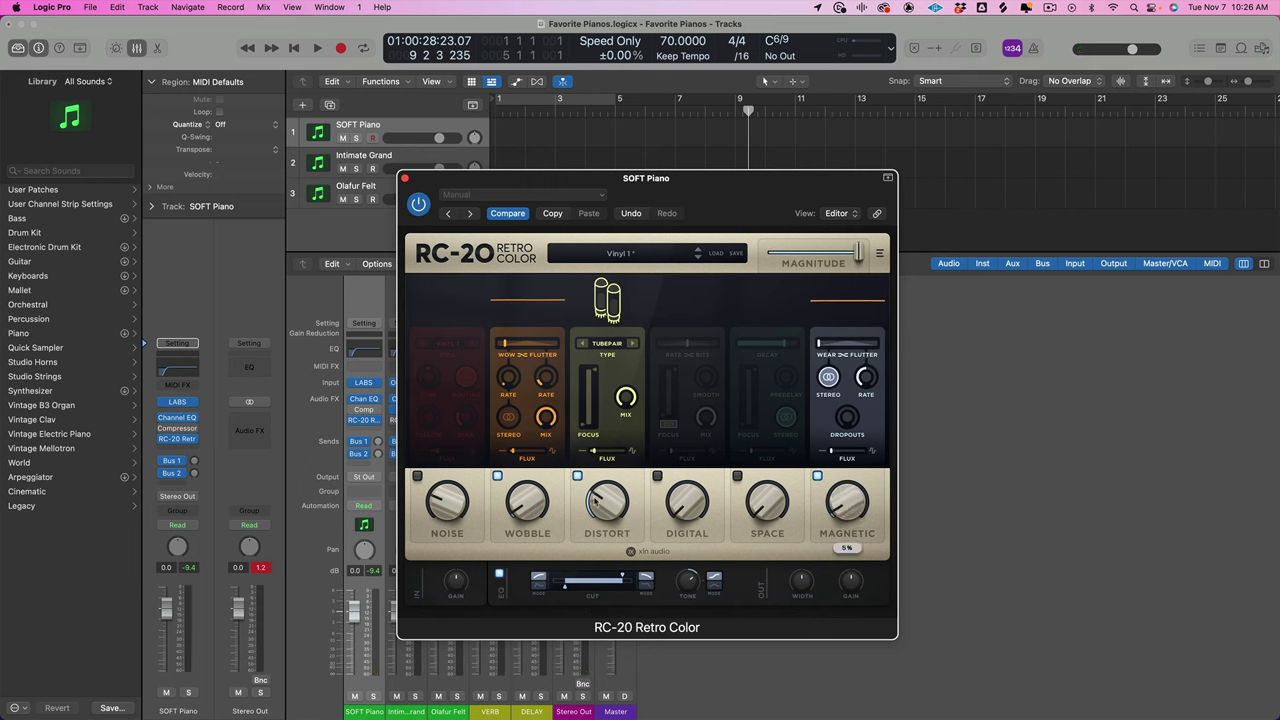
pyautogui.click(595, 500)
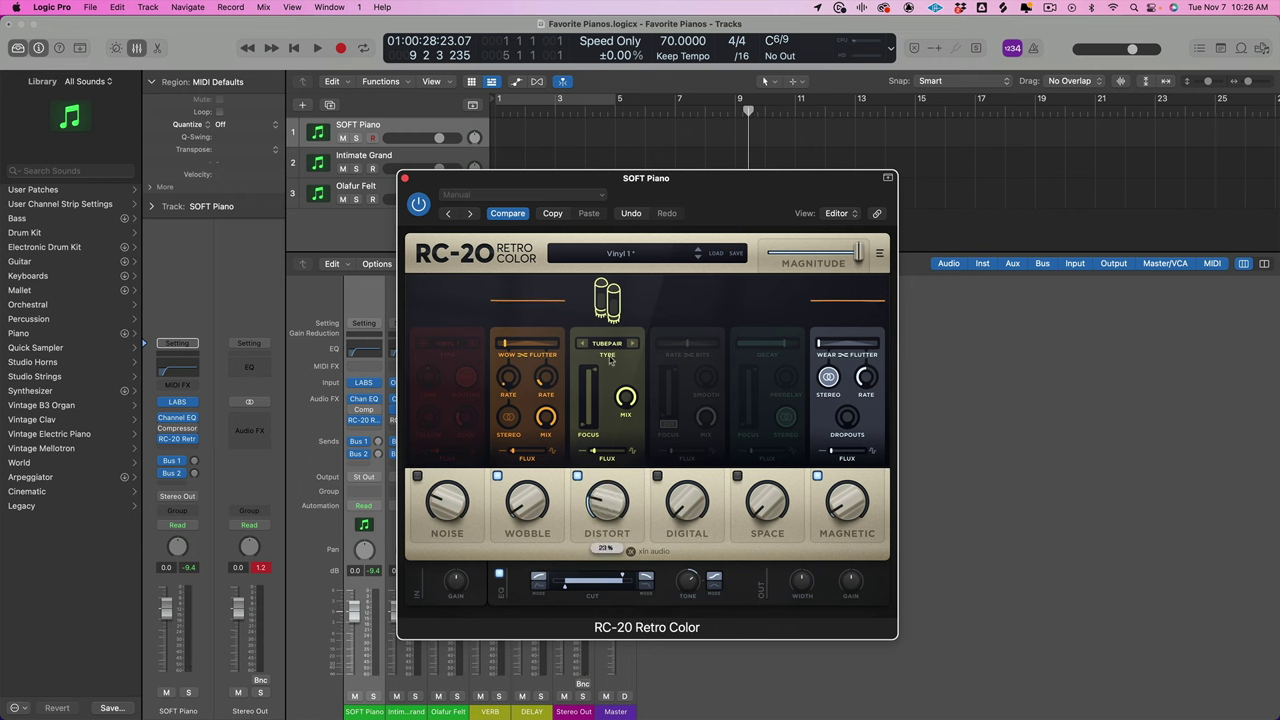
pyautogui.moveTo(620, 493); pyautogui.dragTo(620, 518)
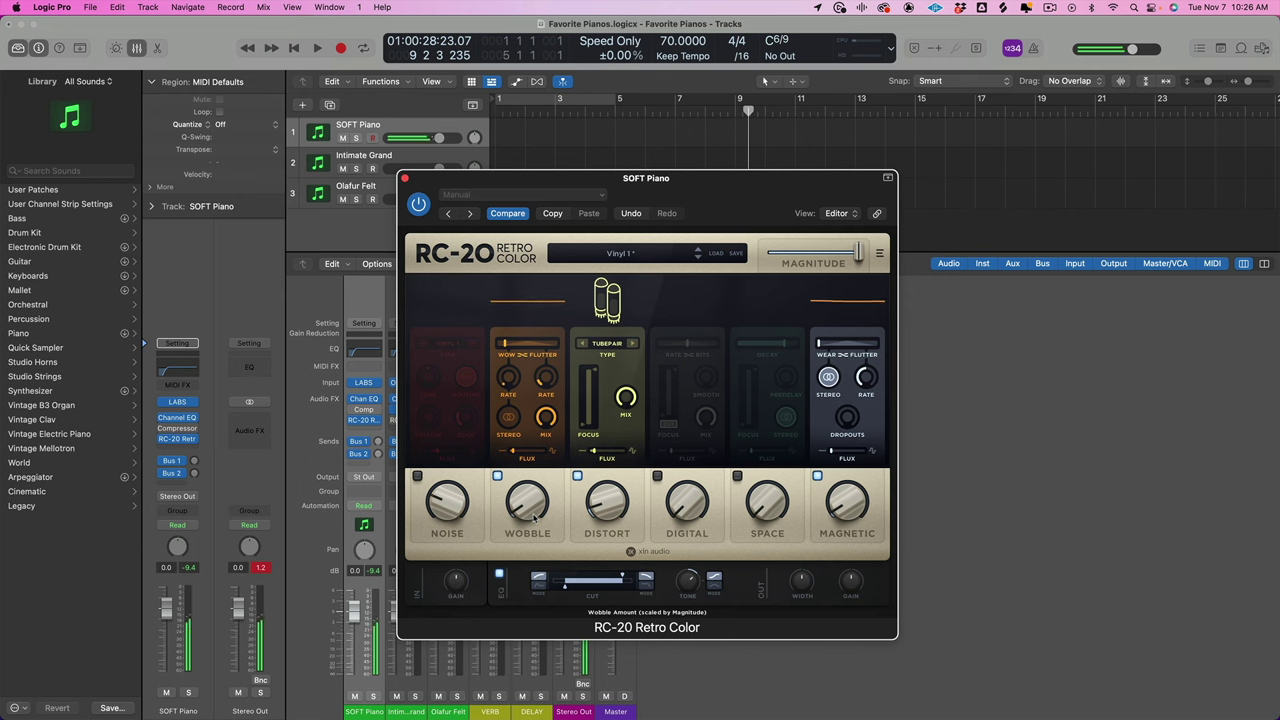
# Step: Bypass RC-20 Retro Color on SOFT Piano to compare the sound, re-enable it, and close the plug-in
pyautogui.click(420, 205)
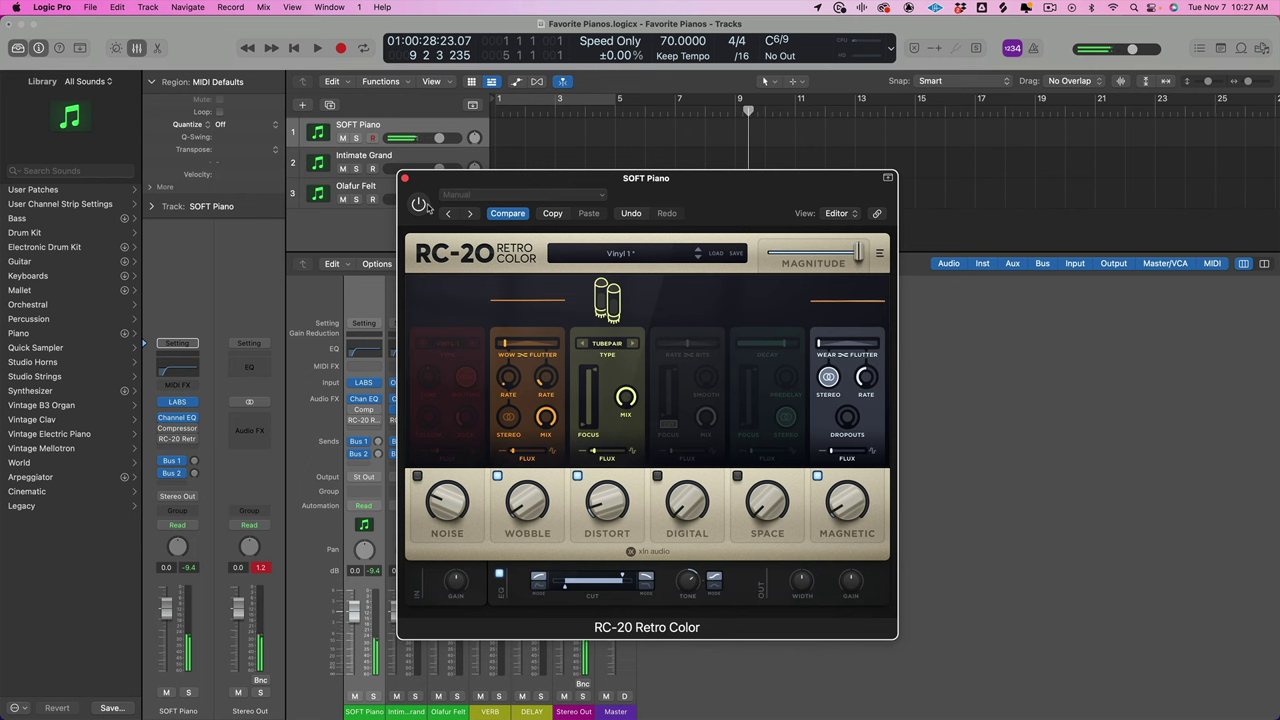
pyautogui.click(421, 205)
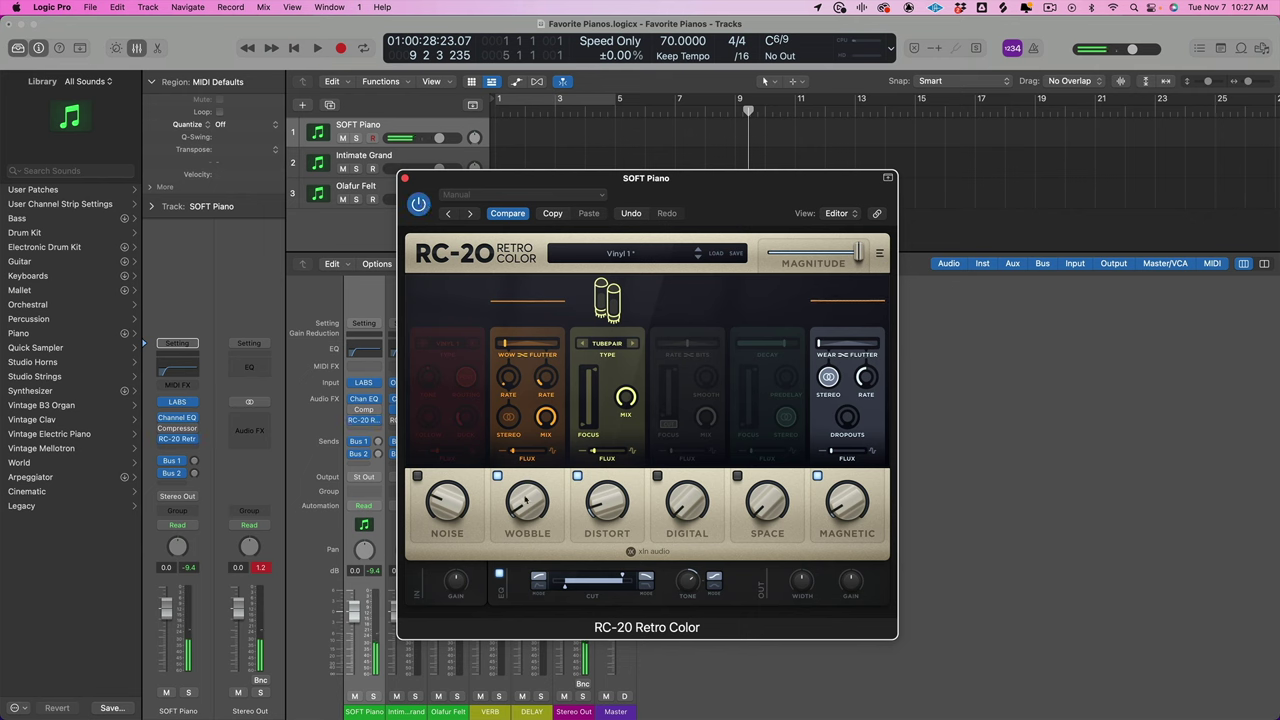
pyautogui.click(404, 178)
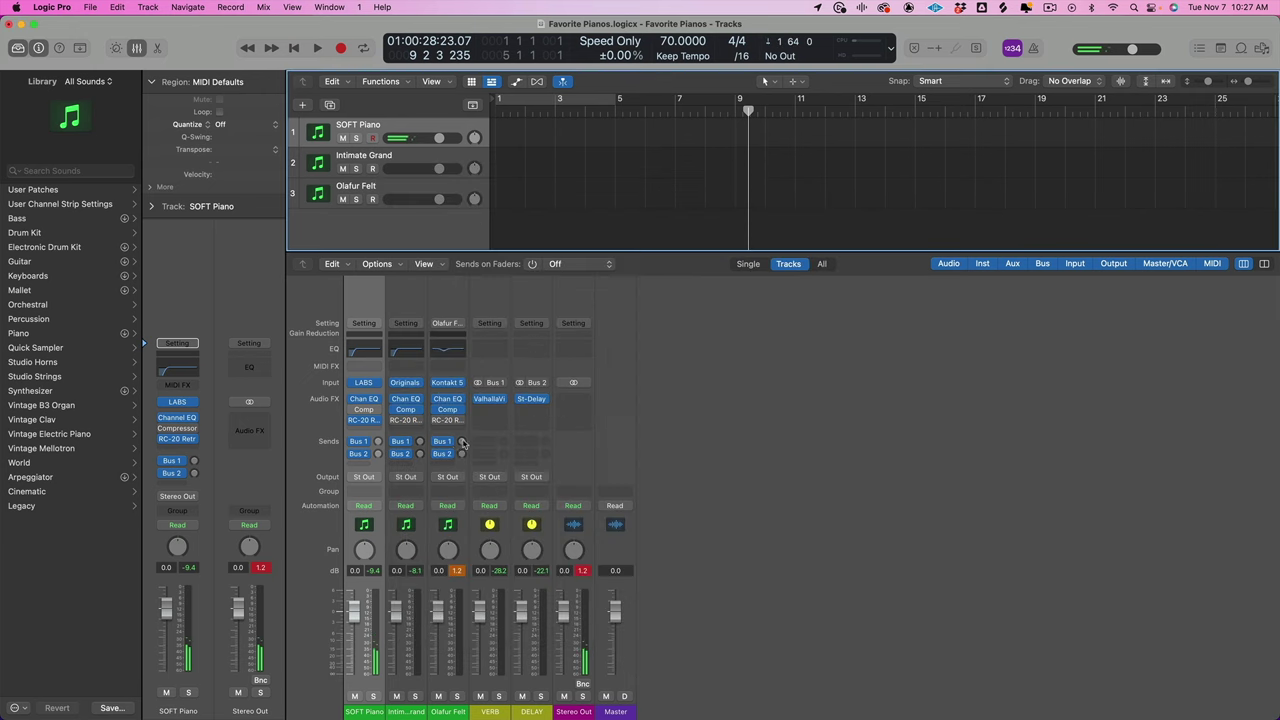
# Step: Replace RC-20 Retro Color on the Intimate Grand and Olafur Felt tracks with copies of SOFT Piano's RC-20 Retro Color
pyautogui.click(424, 421)
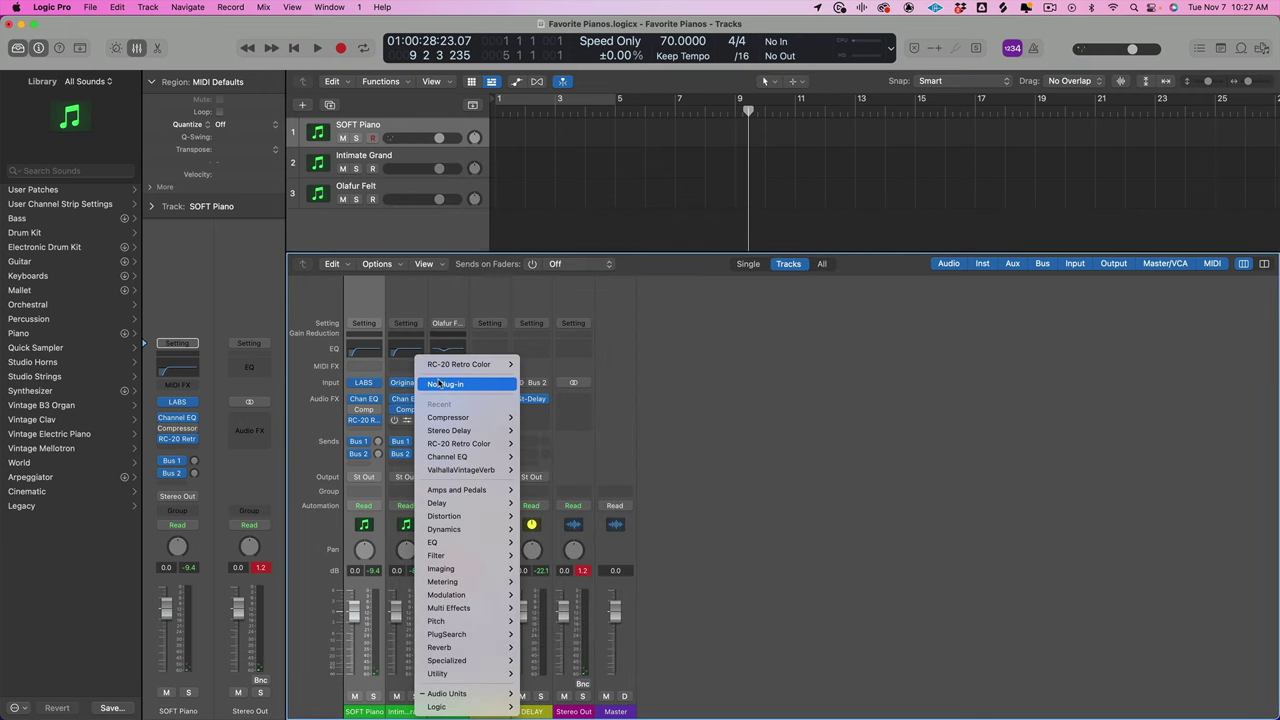
pyautogui.click(440, 384)
pyautogui.click(461, 420)
pyautogui.moveTo(462, 418)
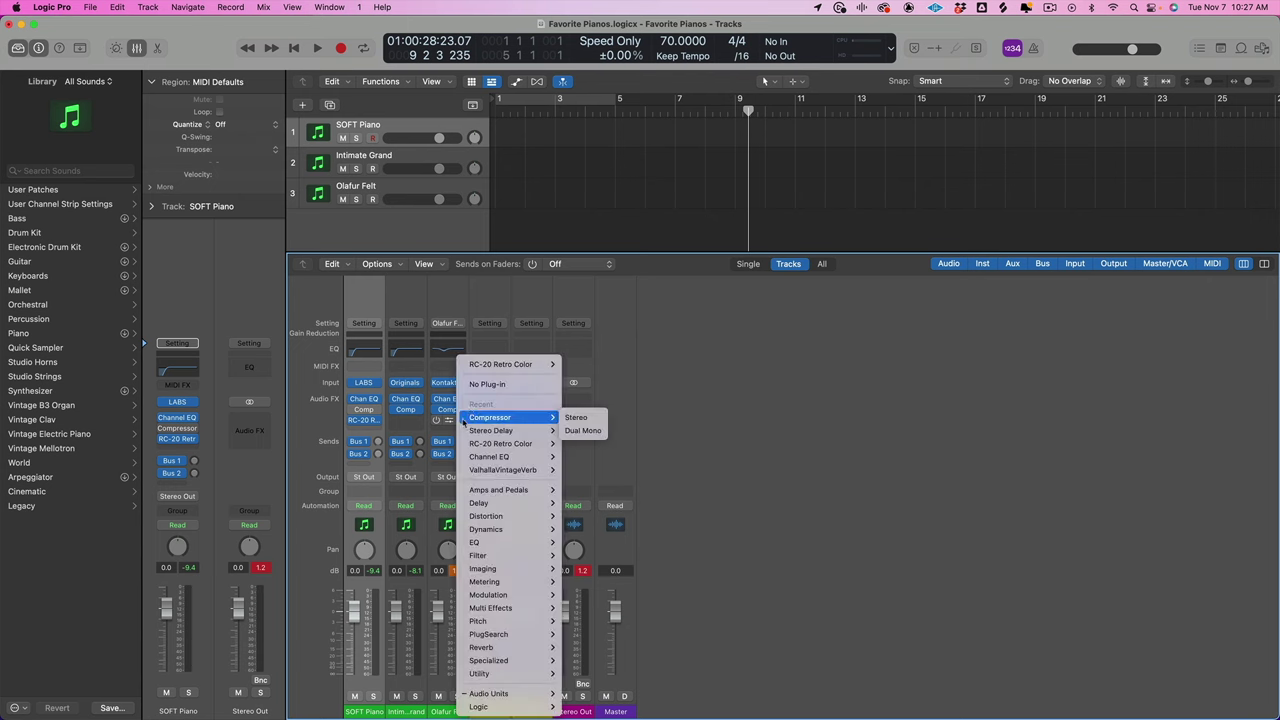
pyautogui.click(482, 384)
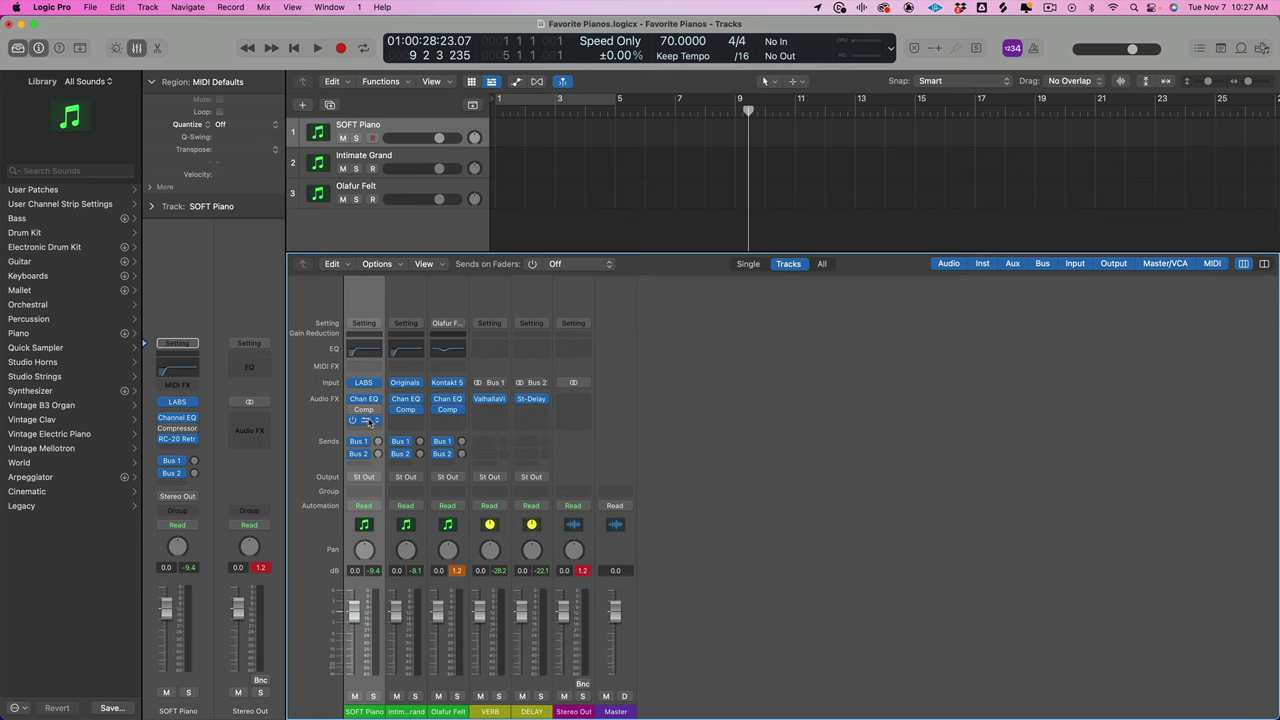
pyautogui.moveTo(370, 421); pyautogui.dragTo(424, 421)
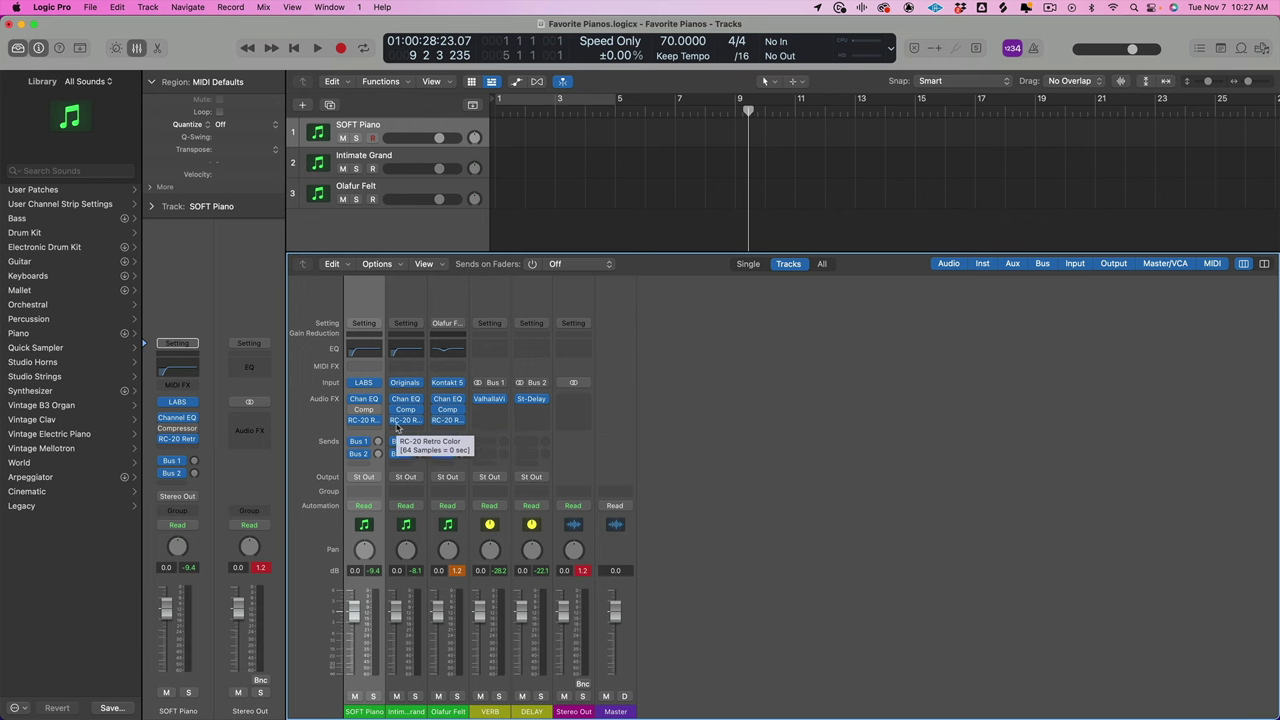
# Step: Clear the mixer's peak levels, fine-tune the Wobble amount in Intimate Grand's RC-20 Retro Color, and close the plug-in
pyautogui.click(456, 571)
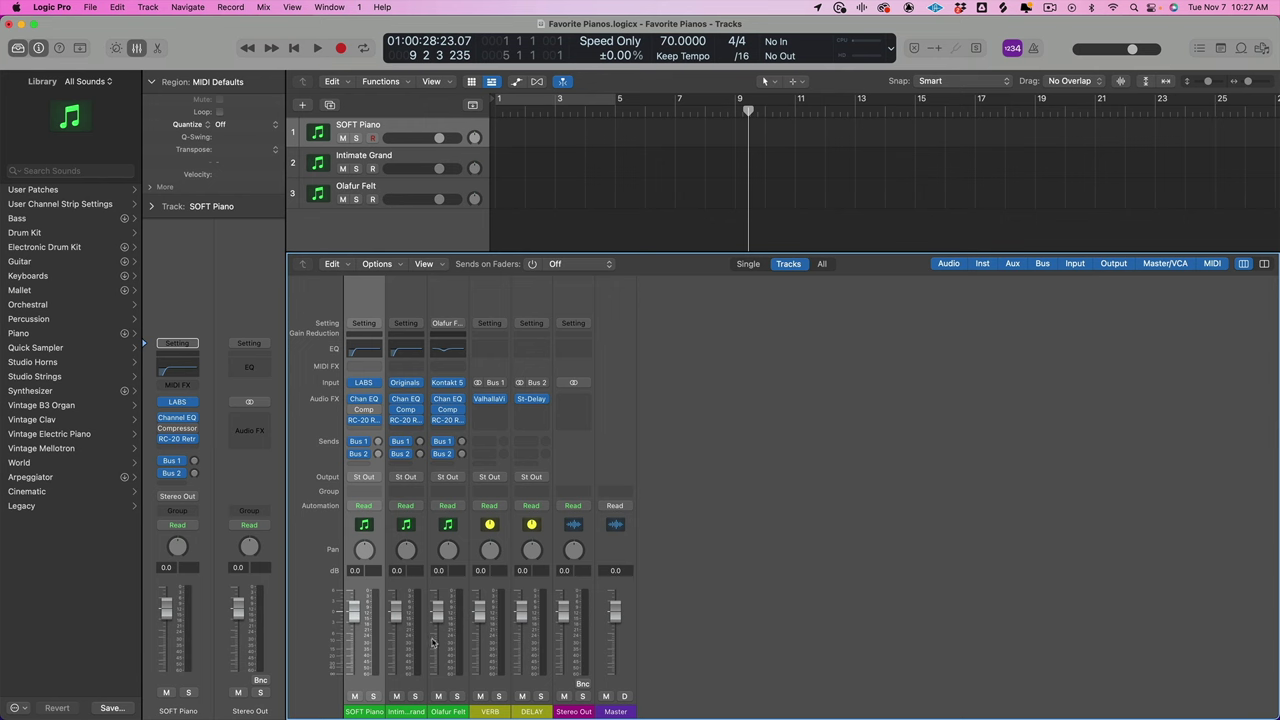
pyautogui.click(417, 685)
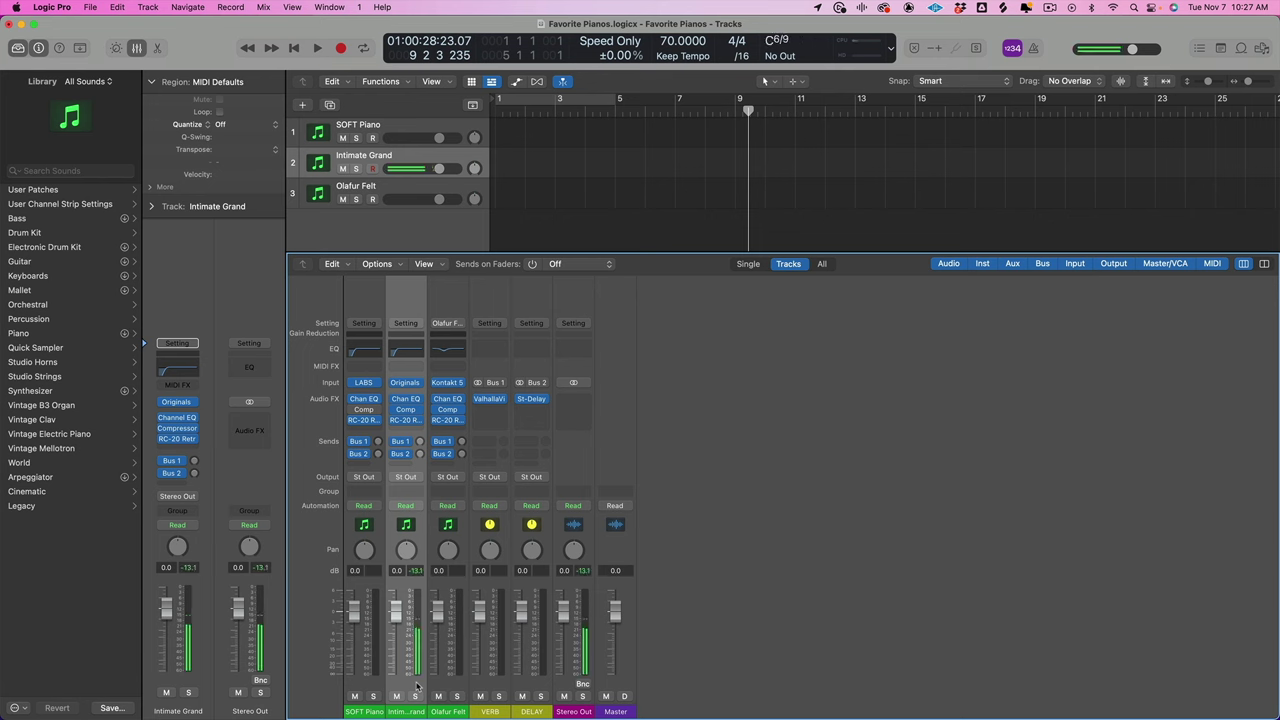
pyautogui.click(405, 420)
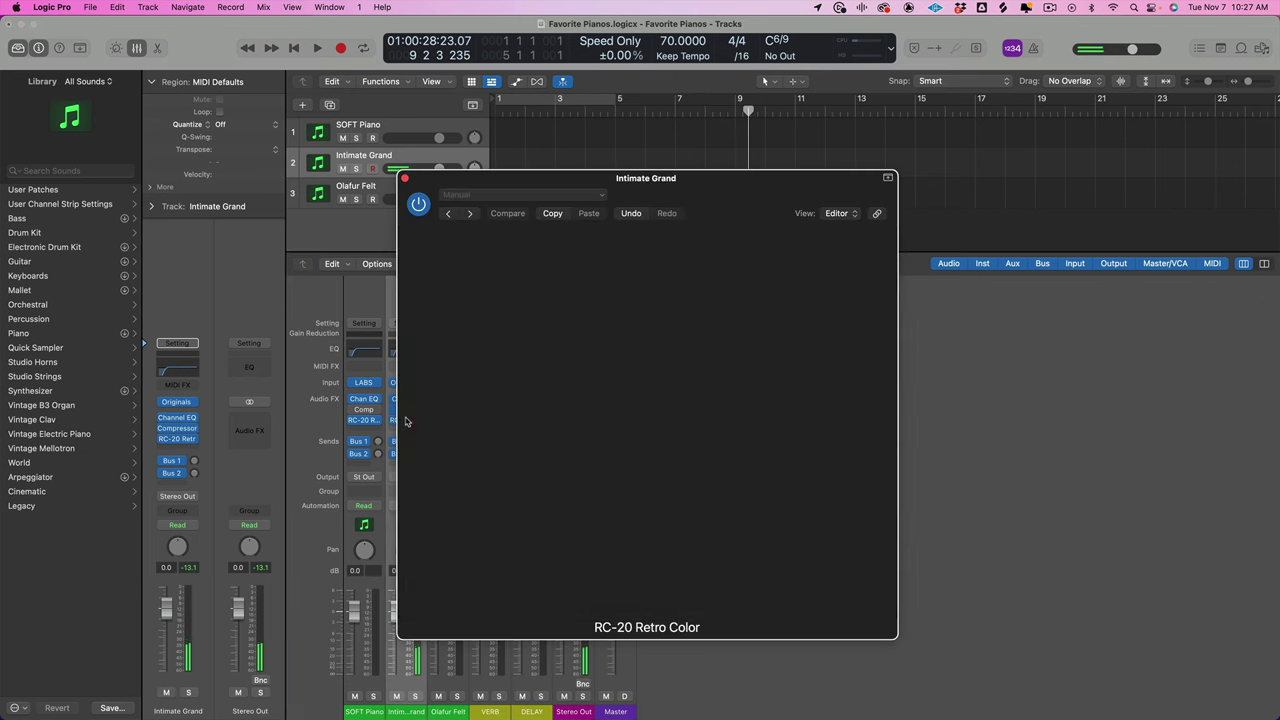
pyautogui.moveTo(530, 510); pyautogui.dragTo(530, 509)
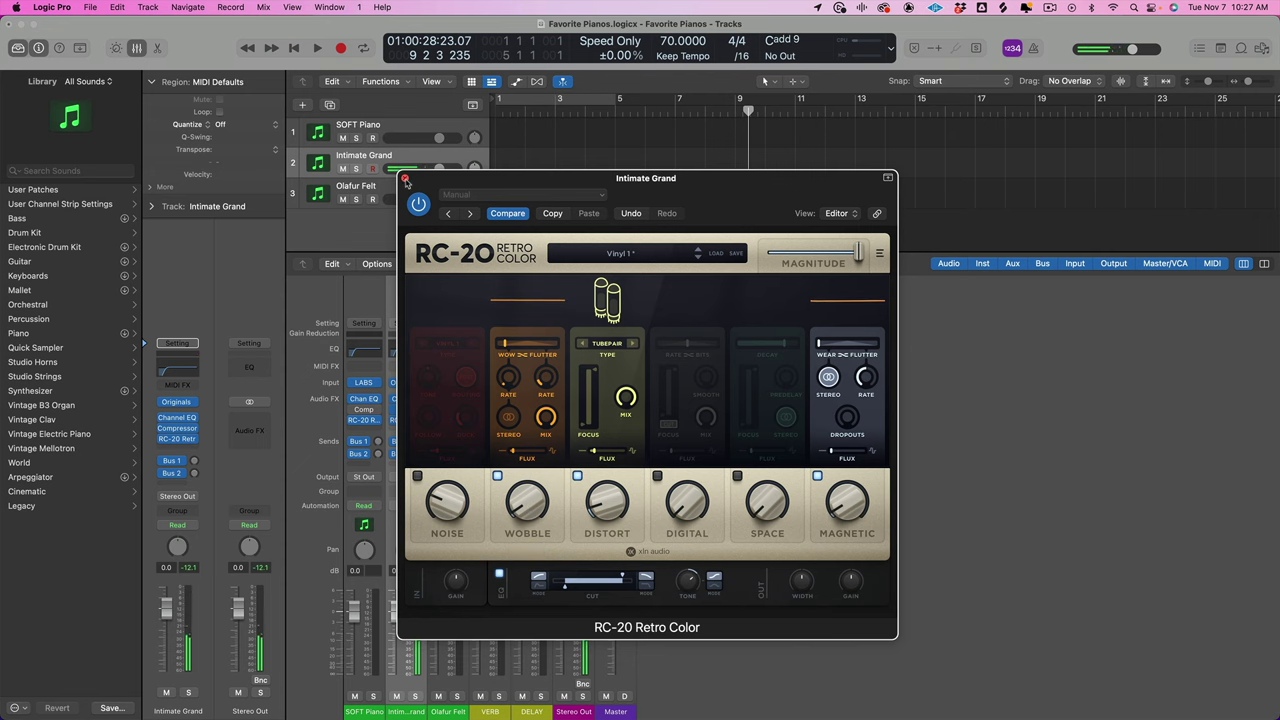
pyautogui.click(404, 178)
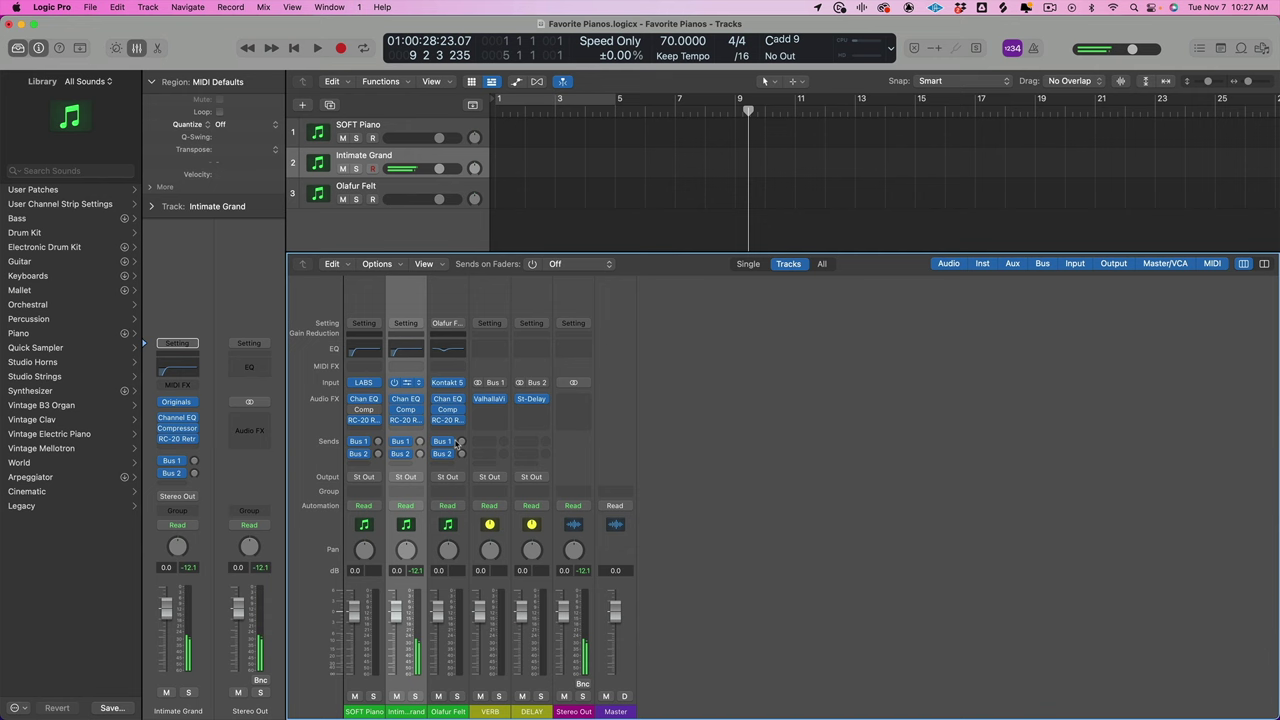
# Step: Select the Olafur Felt track, and turn up SOFT Piano's Bus 1 send to about -18.2 dB along with its Bus 2 send
pyautogui.click(441, 682)
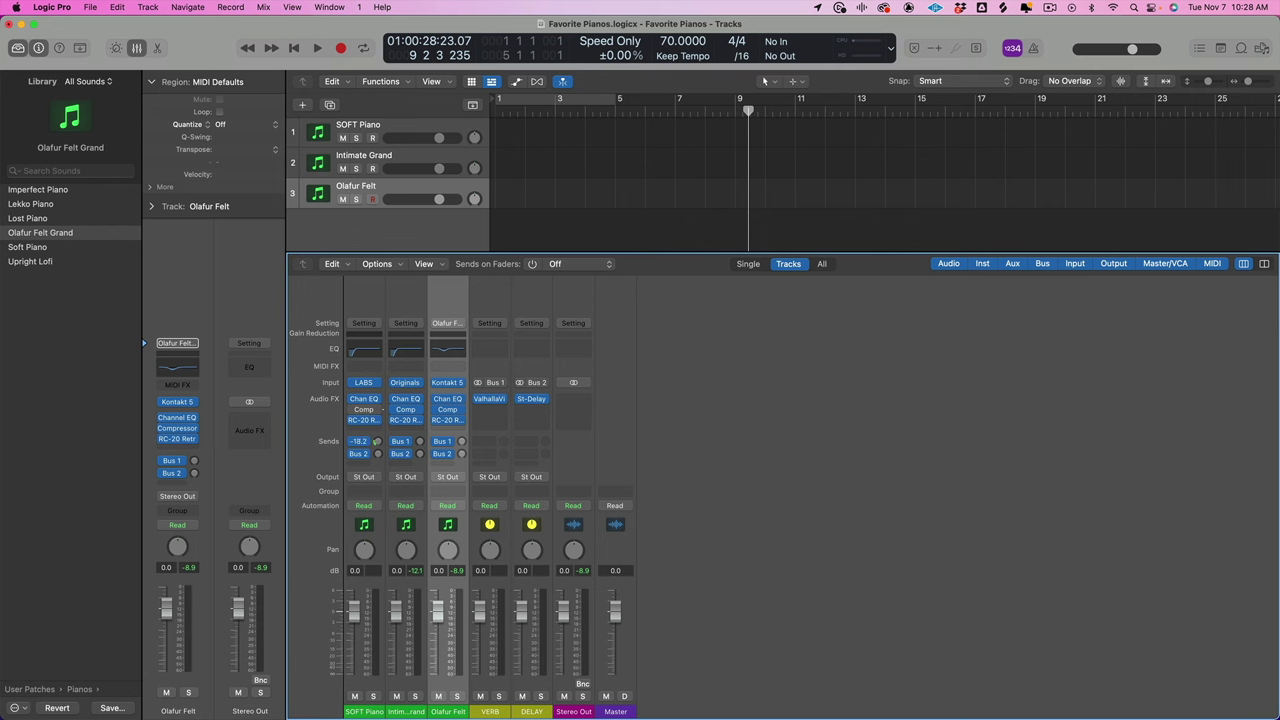
pyautogui.moveTo(531, 402)
pyautogui.moveTo(377, 455); pyautogui.dragTo(380, 446)
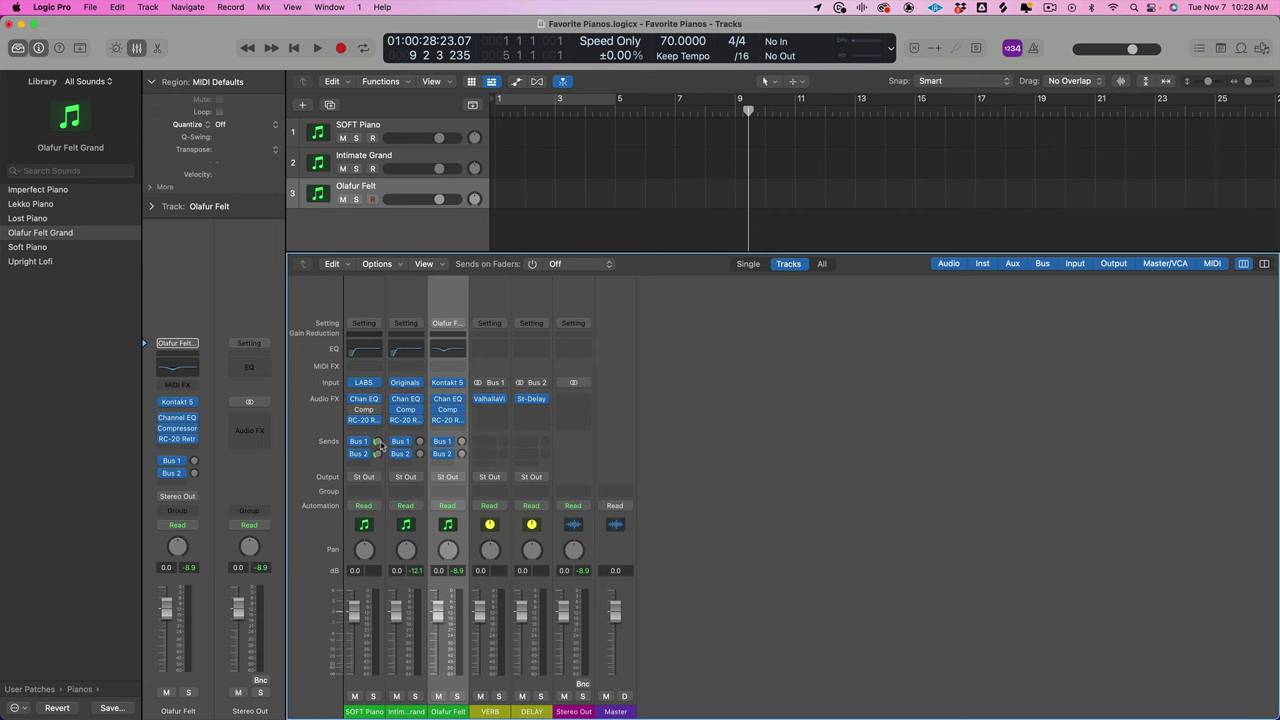
# Step: Review the ValhallaVintageVerb settings on VERB and the Stereo Delay settings on DELAY, close both plug-ins, and select the SOFT Piano track
pyautogui.click(490, 400)
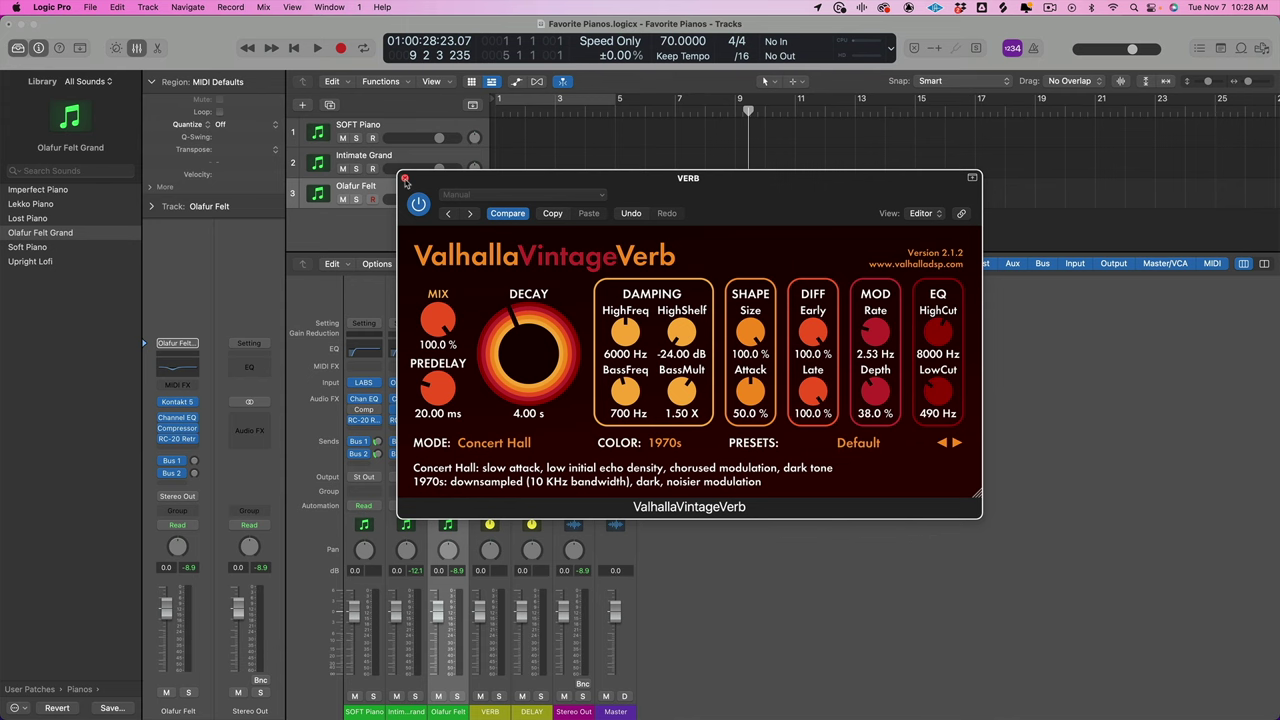
pyautogui.click(405, 179)
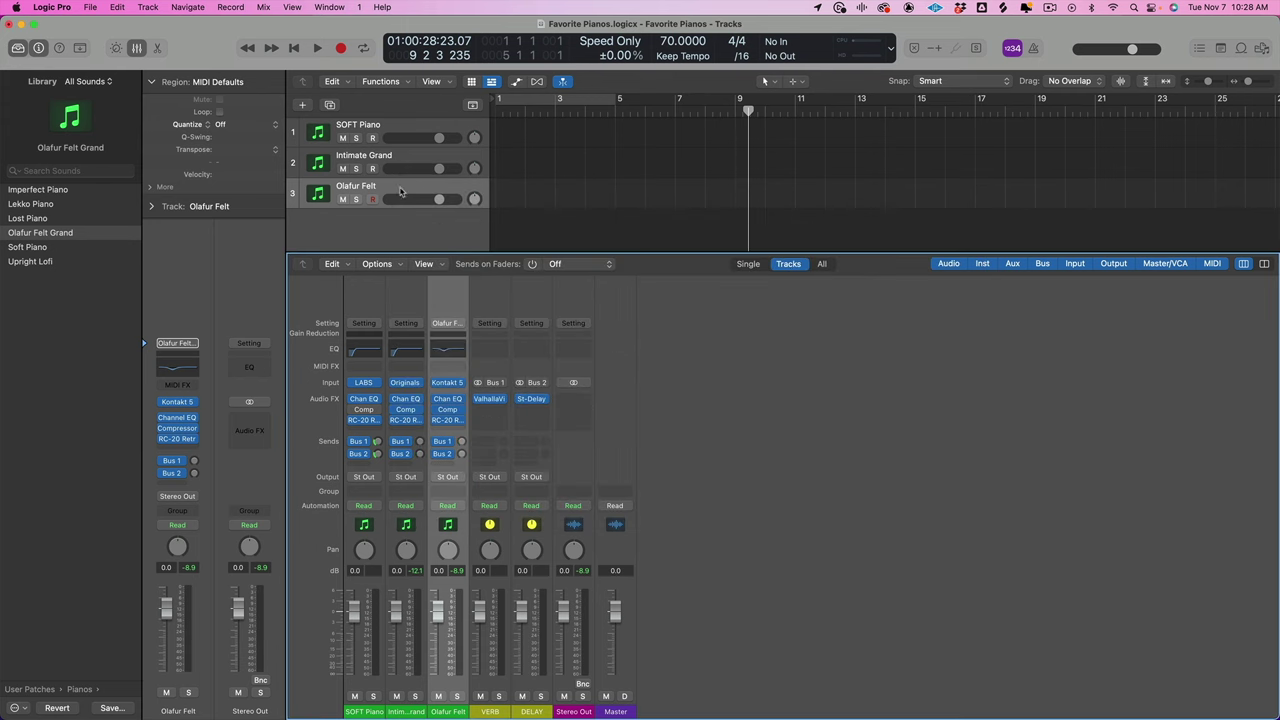
pyautogui.click(533, 400)
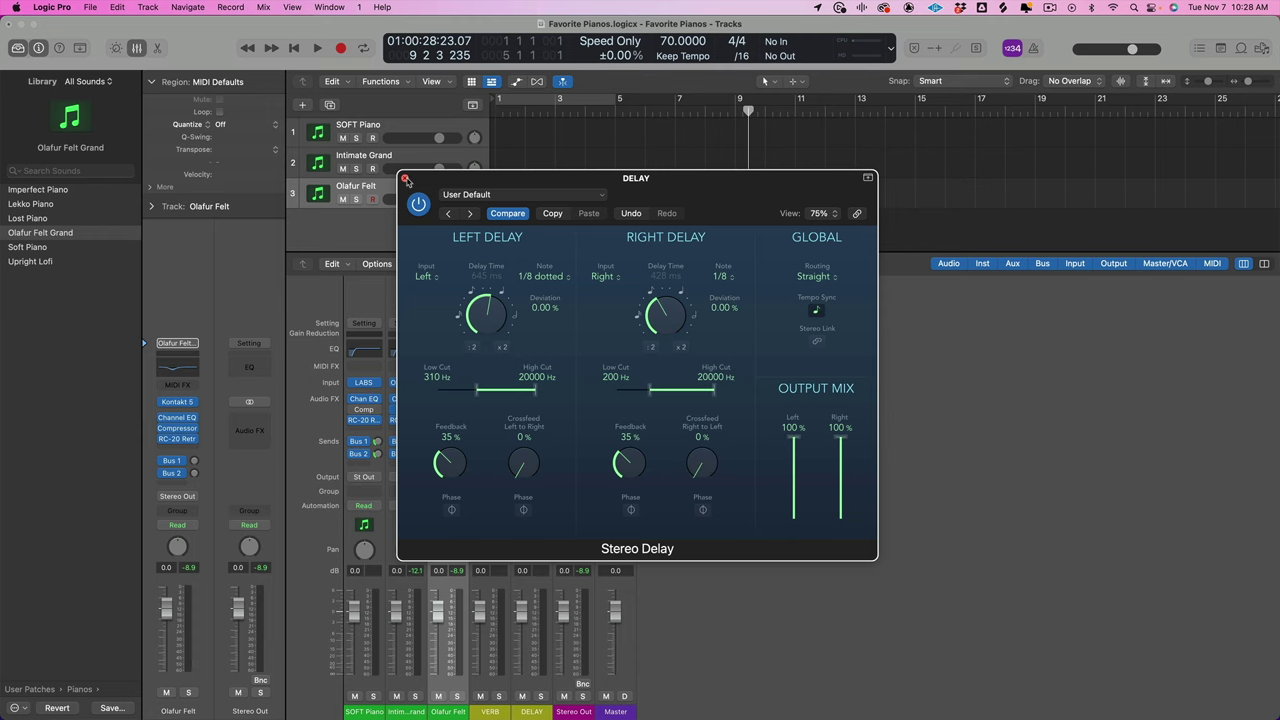
pyautogui.click(405, 179)
pyautogui.click(421, 129)
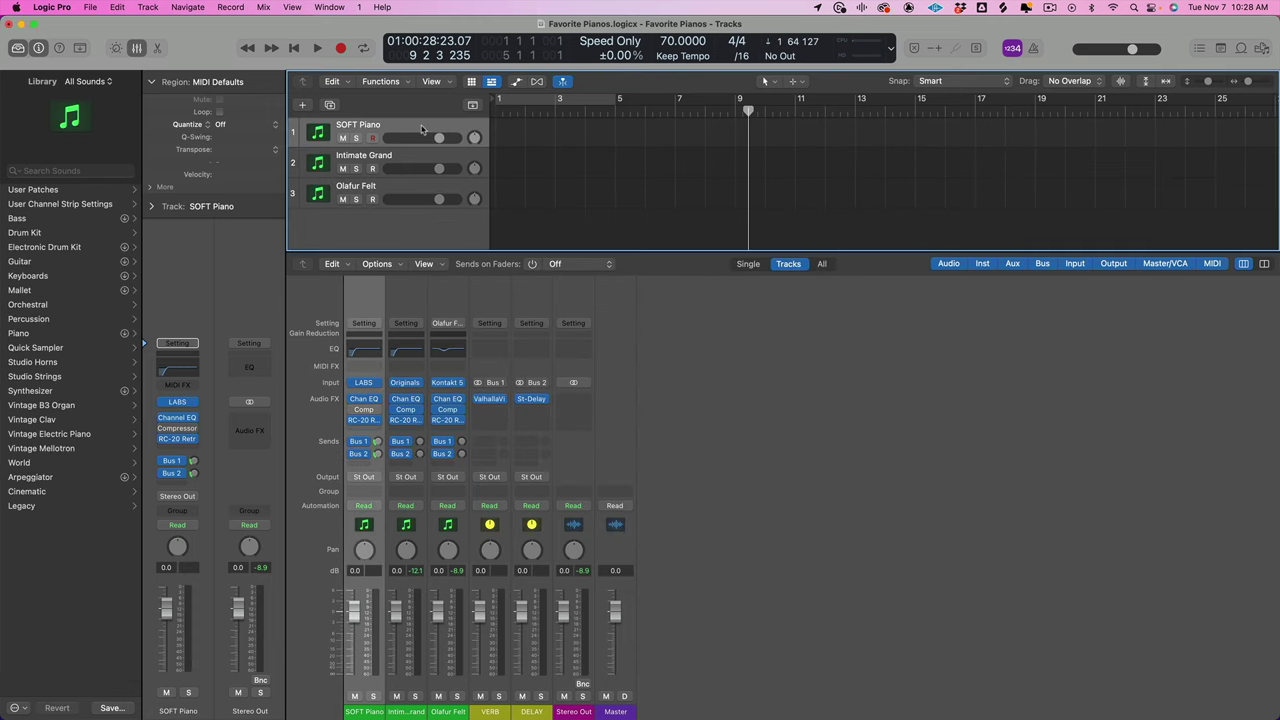